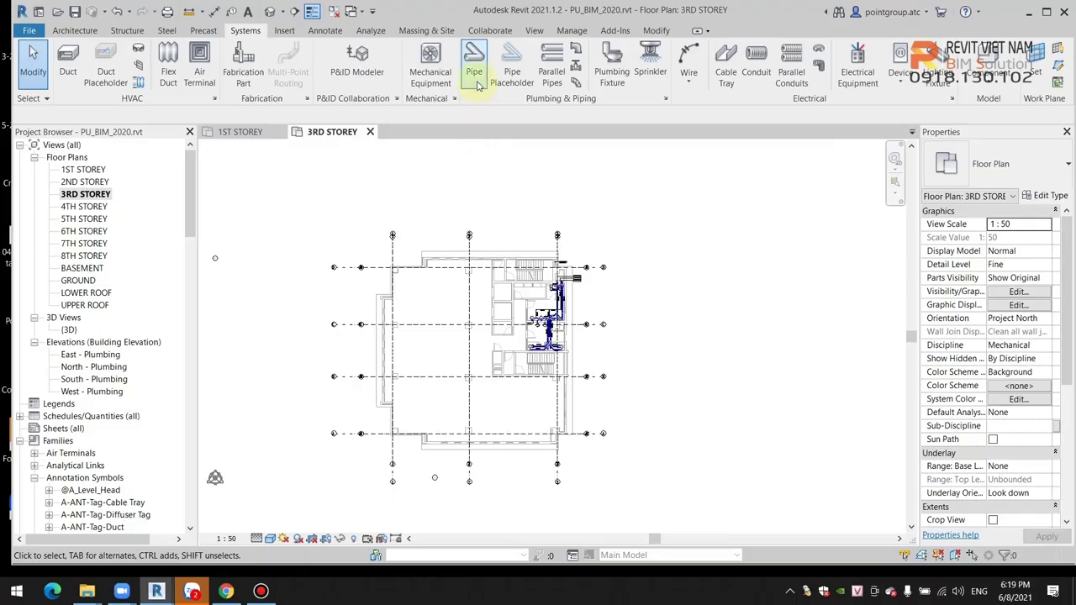
Start placing a pipe and bring up Type Properties for the uPVC Pipe type
click(481, 67)
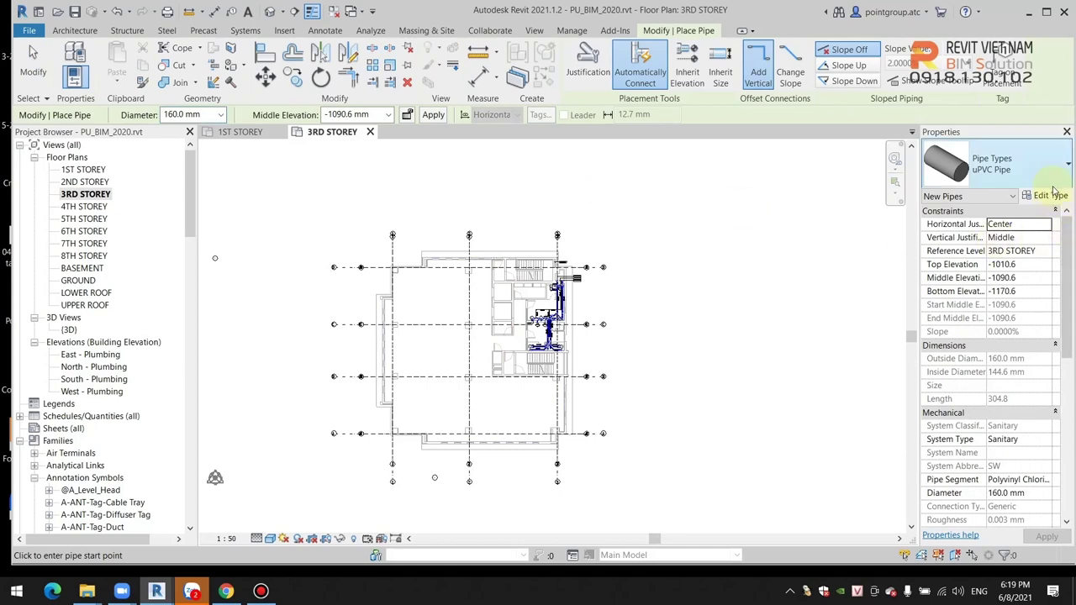
click(1055, 188)
click(1056, 188)
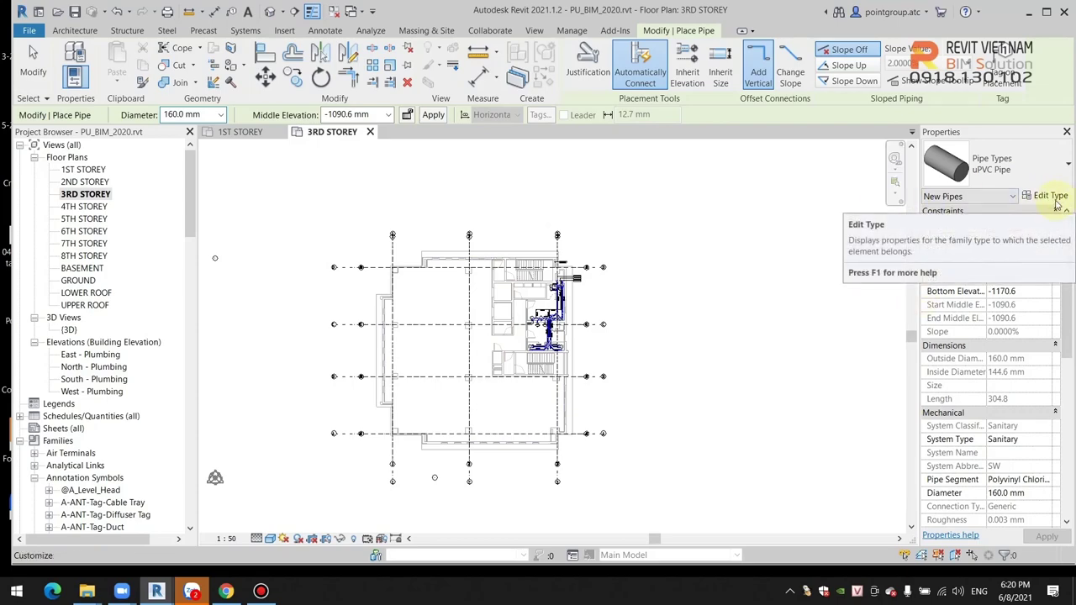
click(1057, 202)
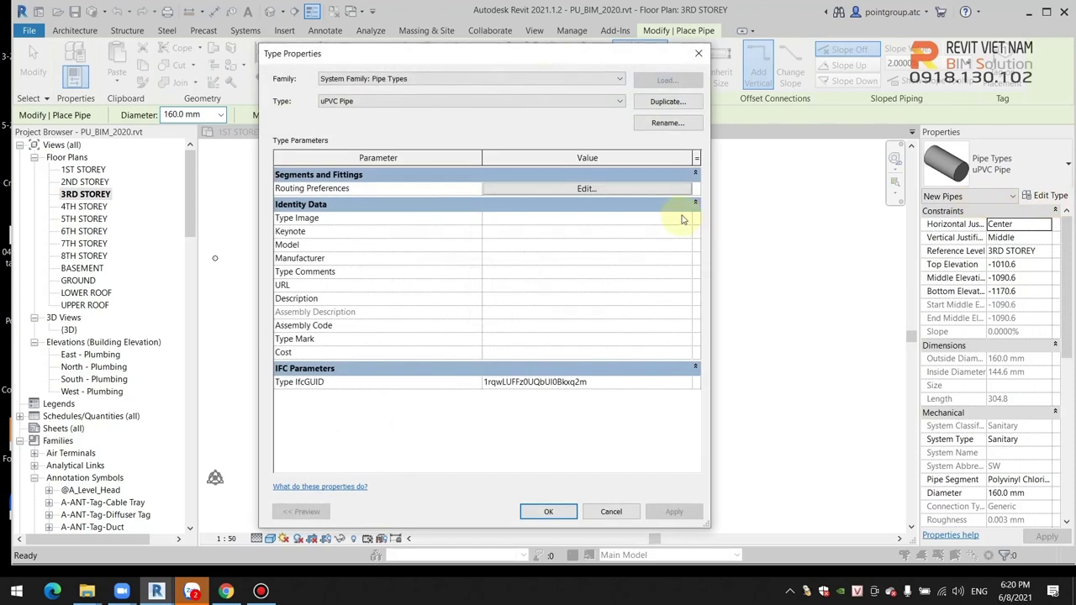
Duplicate uPVC Pipe as a new pipe type named PPR-PN10
click(668, 102)
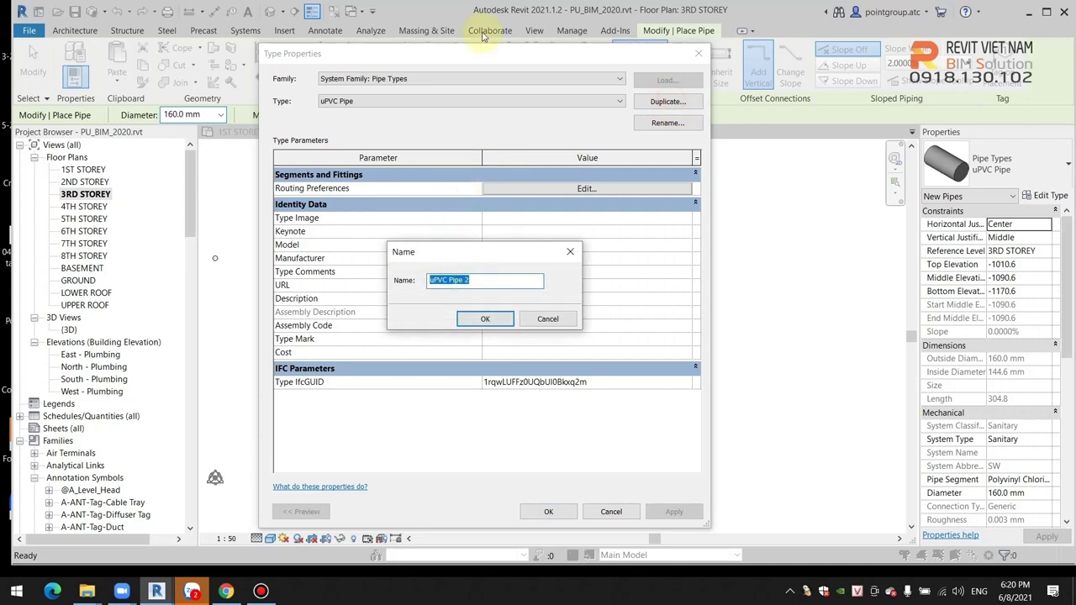
text(PPR)
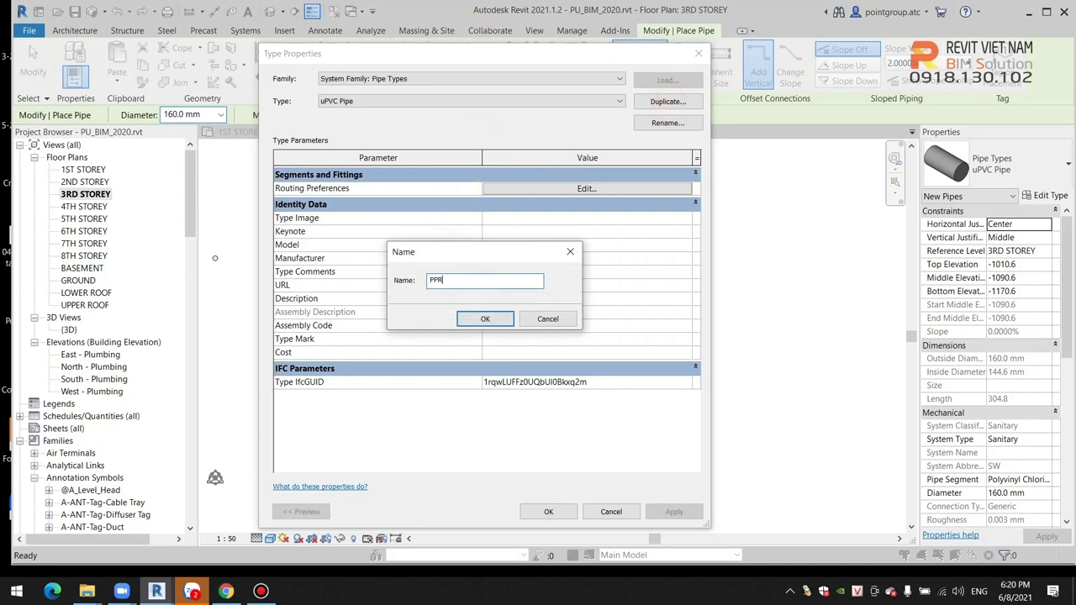
text(PN10)
click(492, 317)
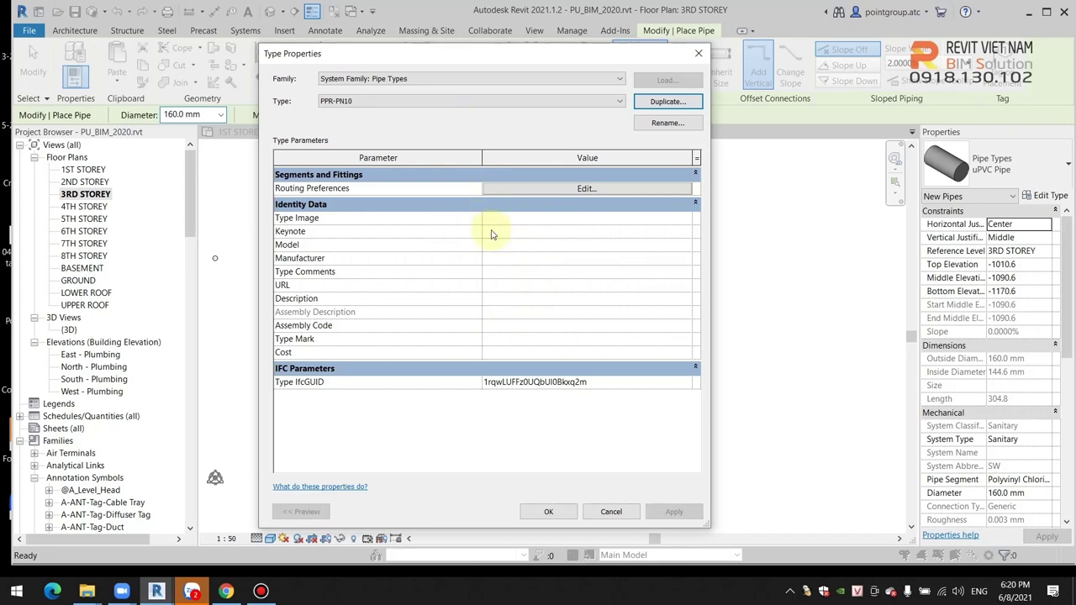
Open PPR-PN10's Routing Preferences, moving and enlarging the dialog to show every row
click(588, 190)
drag(471, 136, 368, 41)
drag(532, 360, 753, 530)
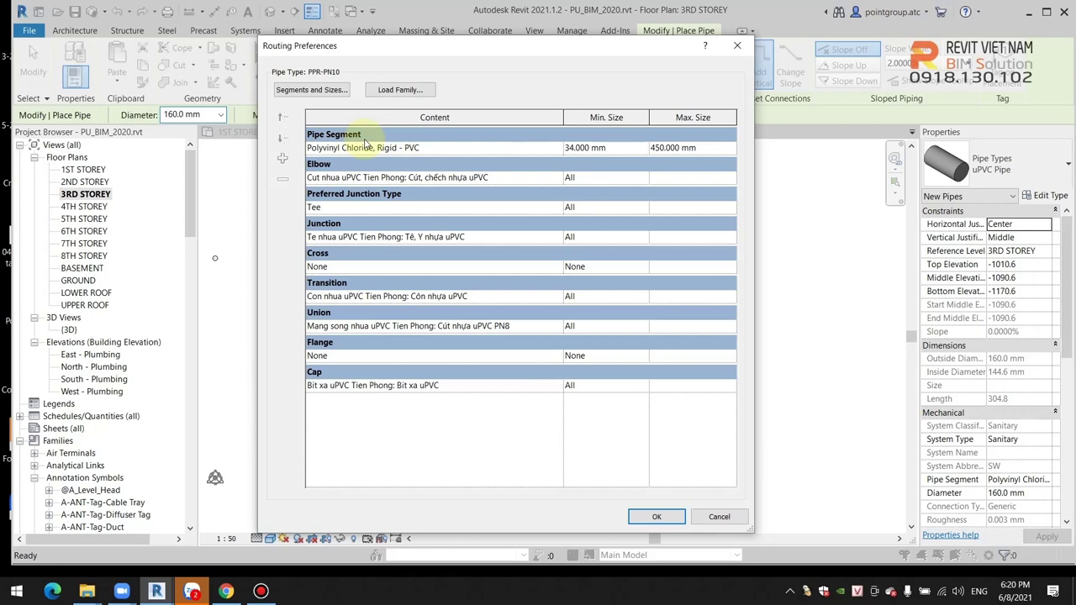
Set the pipe segment to PPR - PN10, covering sizes 20 mm to 50 mm
double_click(554, 152)
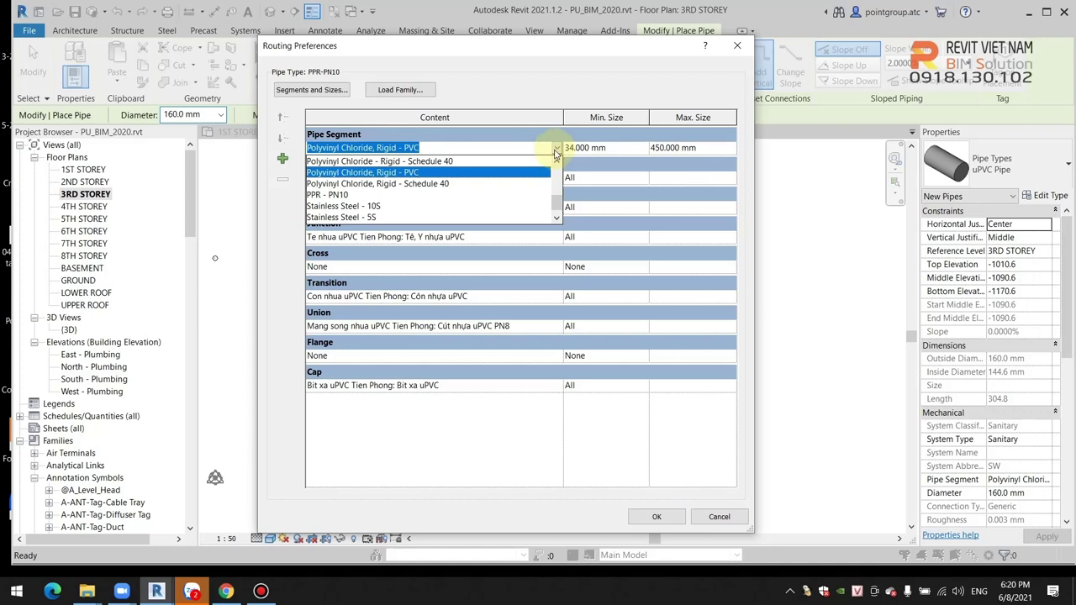
click(345, 196)
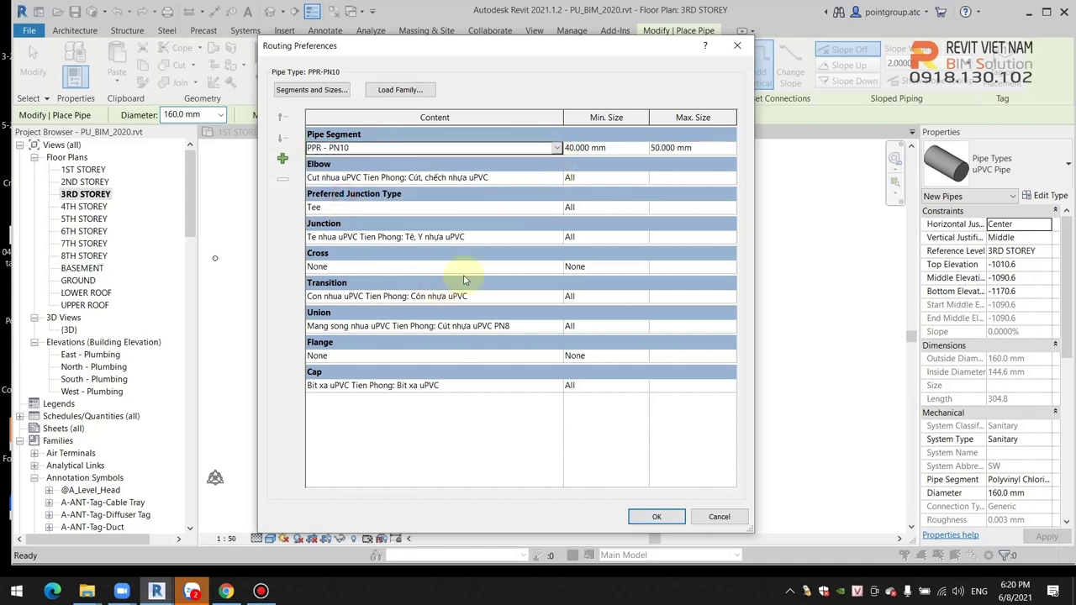
click(643, 150)
click(581, 161)
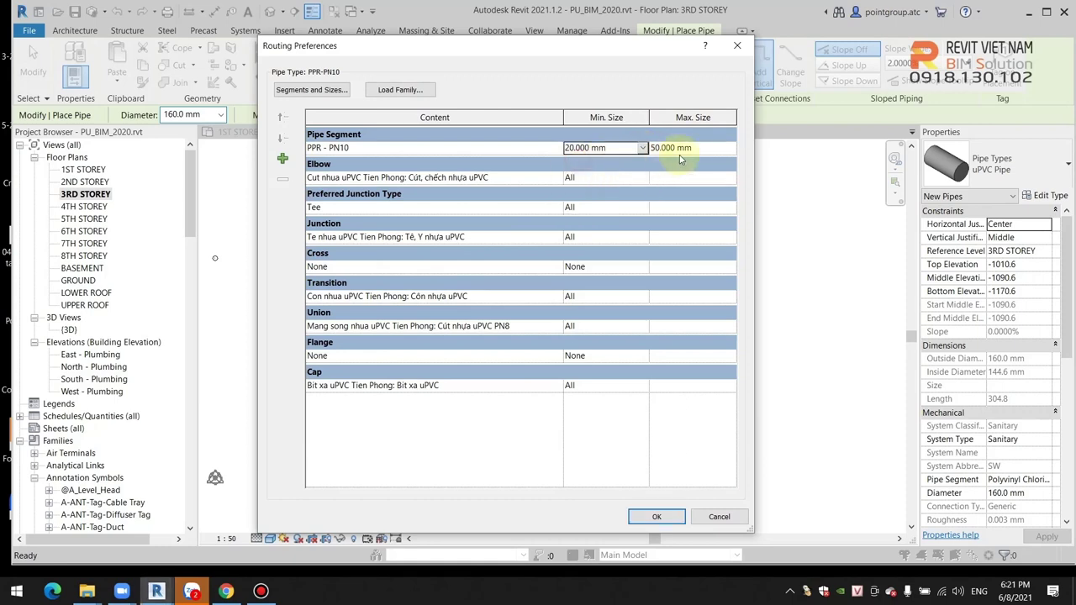
click(731, 150)
click(731, 149)
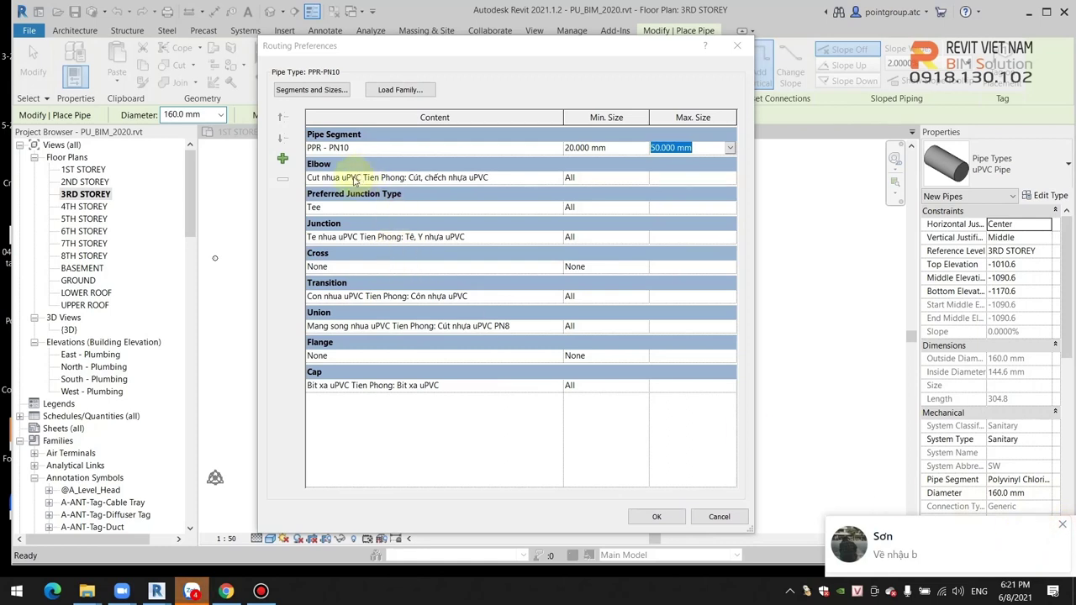
Set the Elbow fitting to Cut PPR Tien Phong: Cút nhựa PPR
click(556, 178)
click(556, 178)
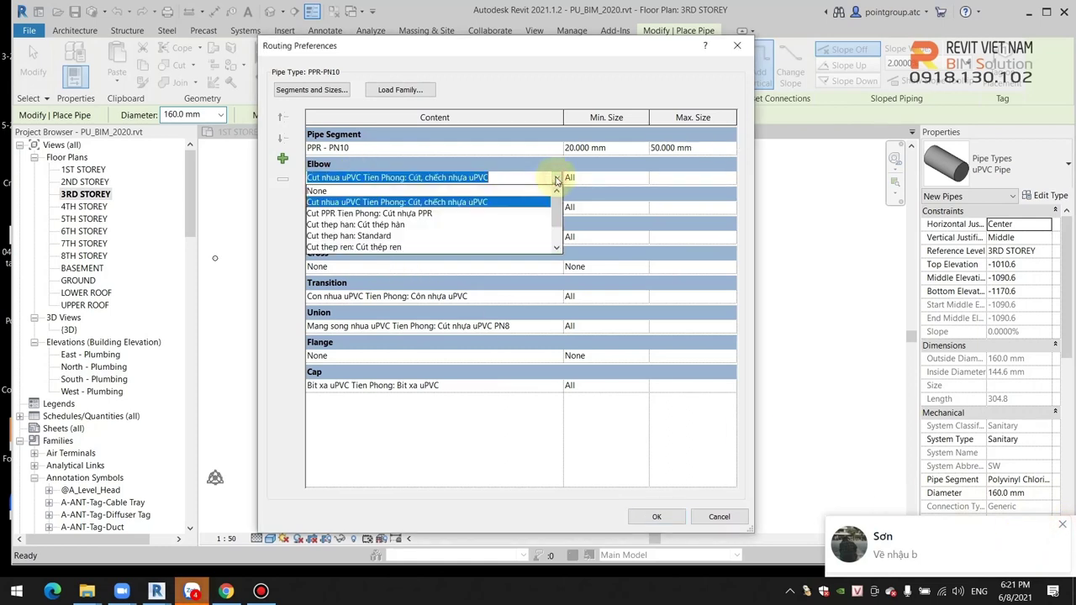
click(362, 213)
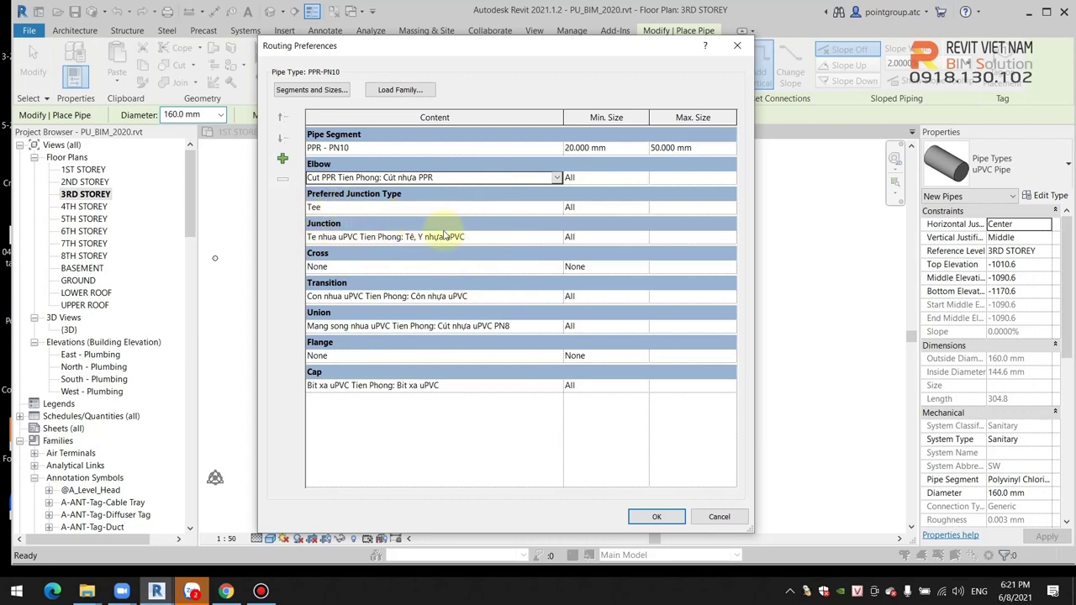
Set Junction to the Te Lech PPR 90 tee and Cross to M_Cross - Welded - Generic
click(556, 239)
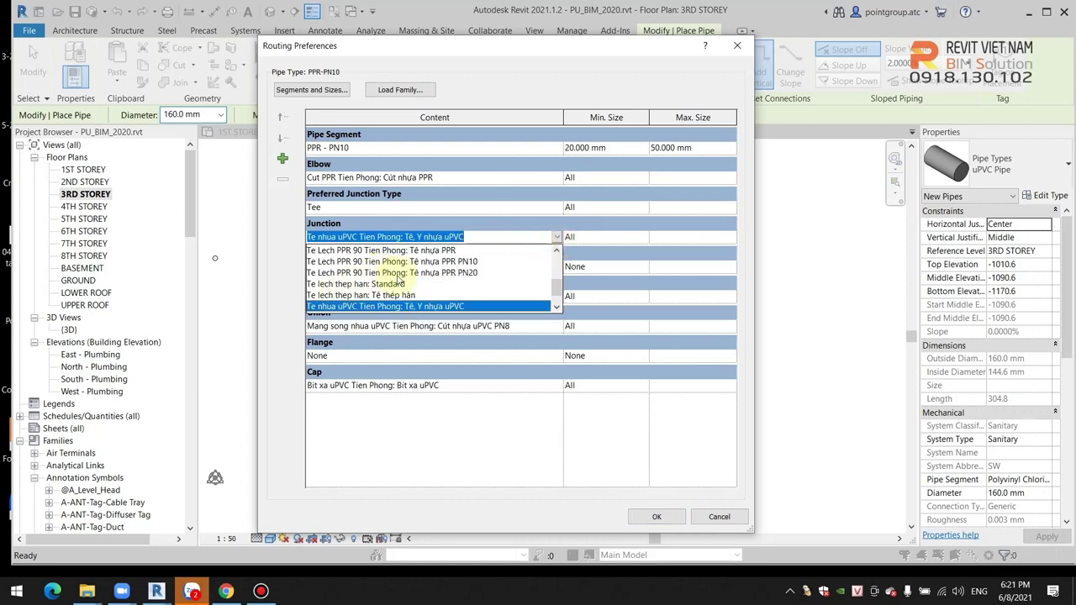
click(435, 273)
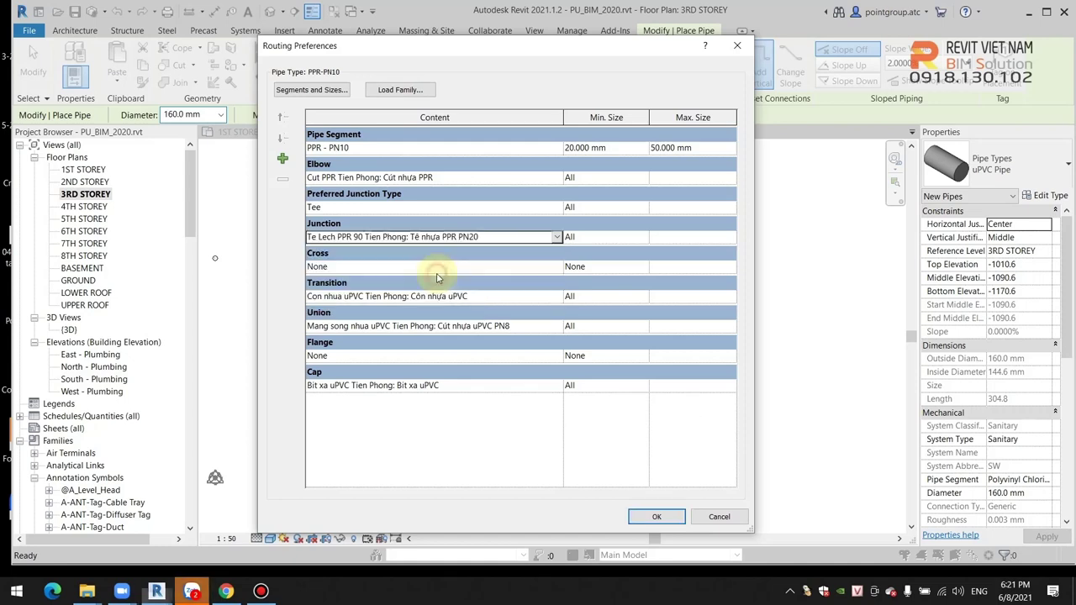
click(555, 237)
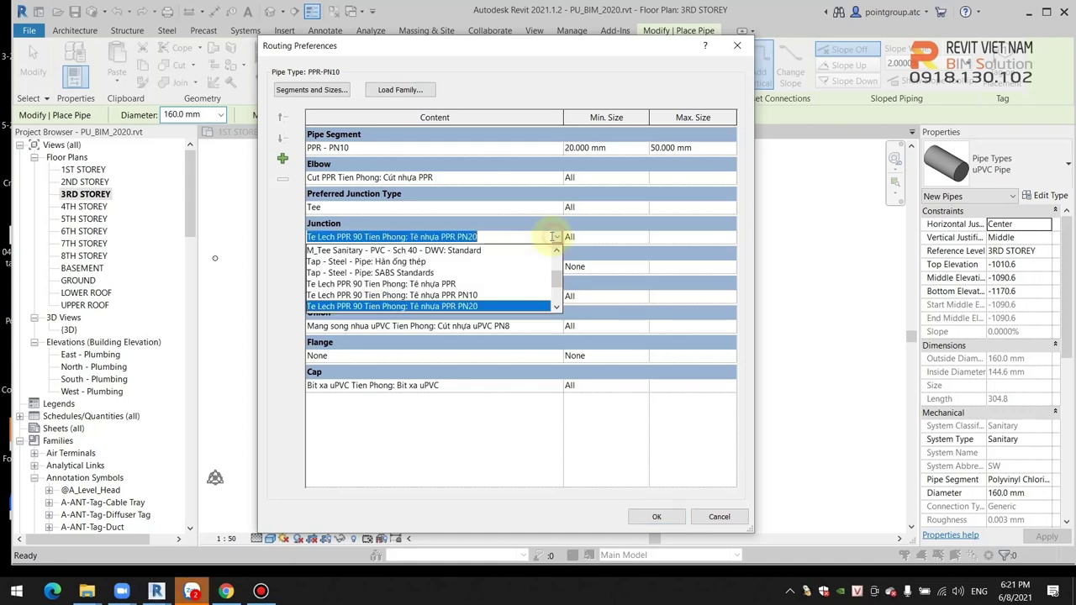
click(430, 284)
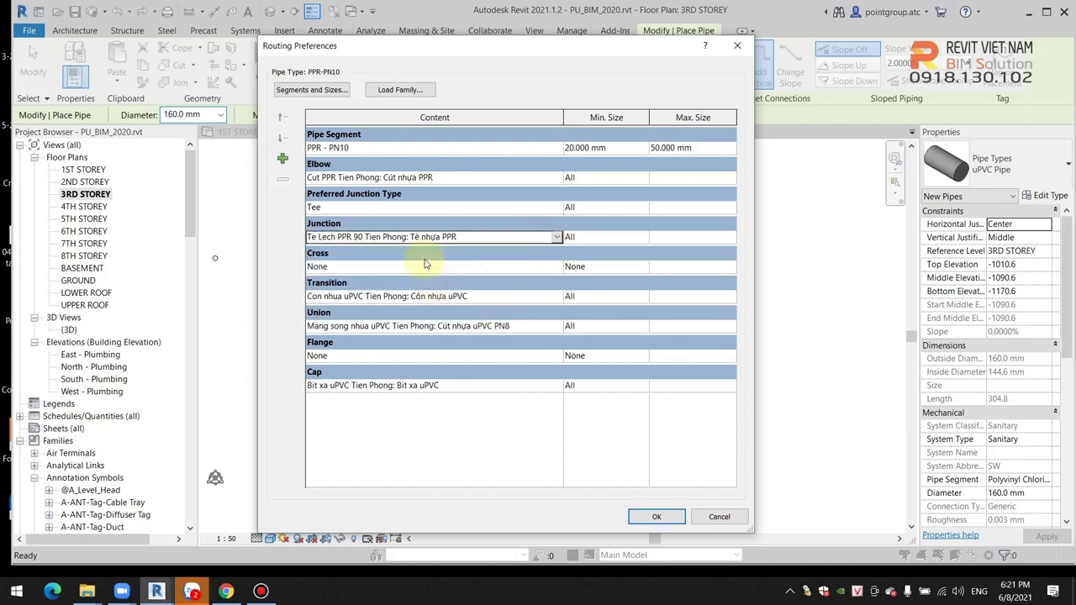
click(555, 268)
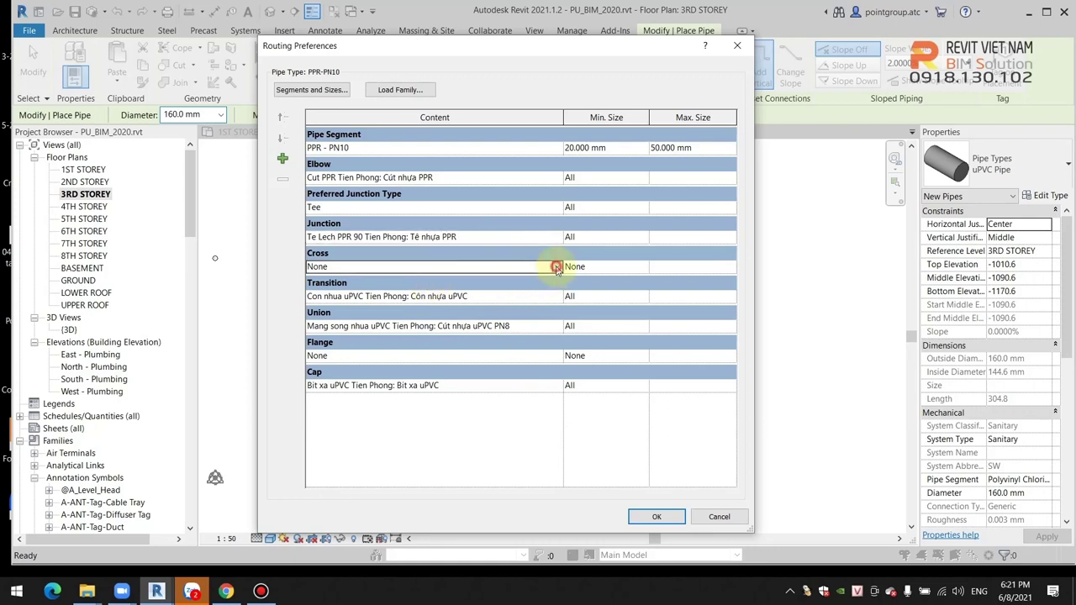
click(556, 267)
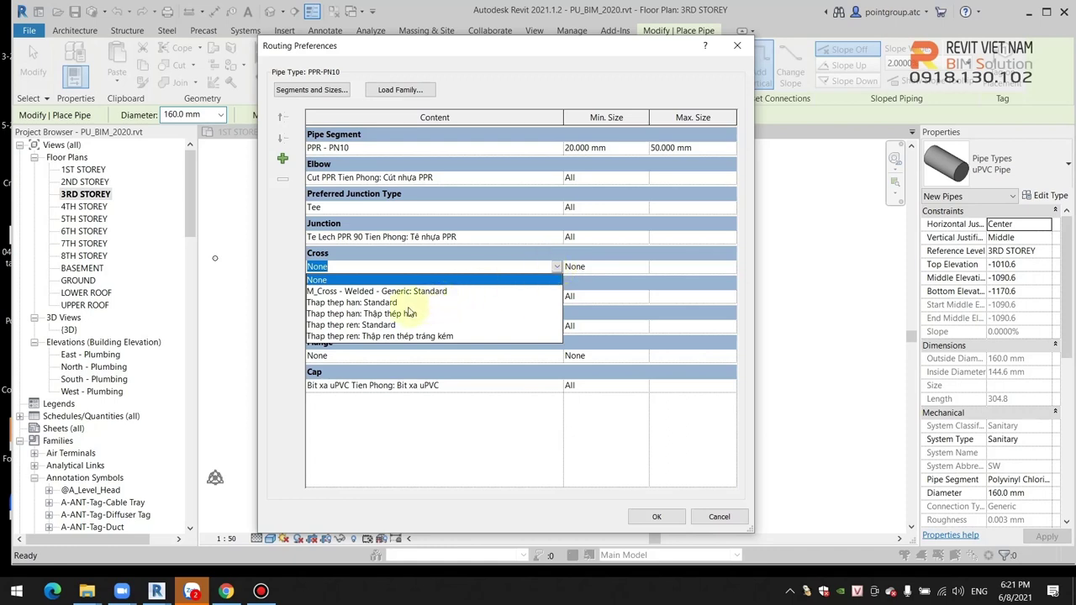
click(444, 291)
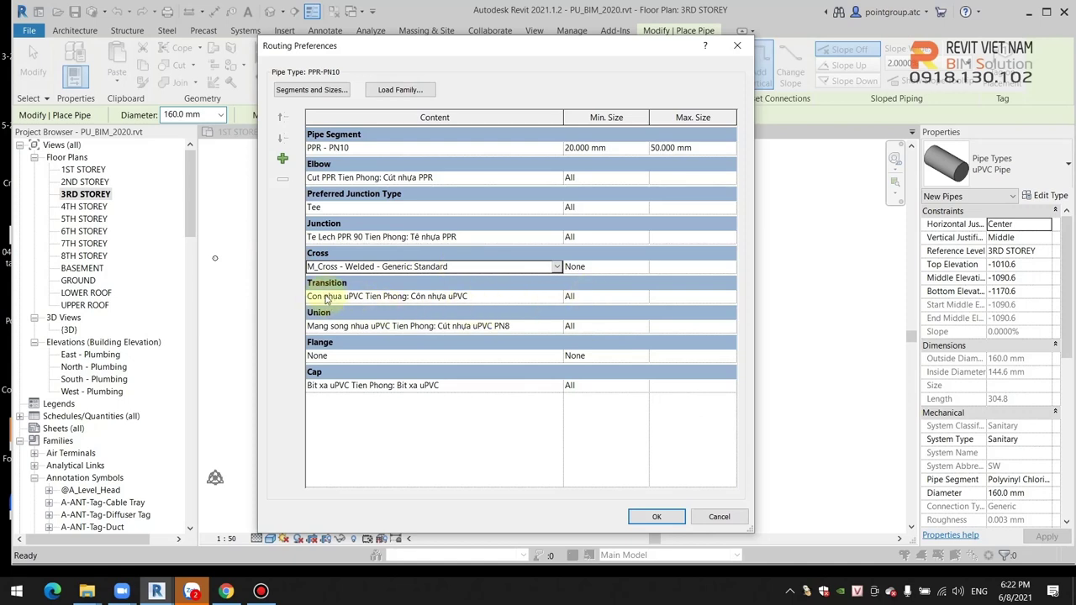
Set Transition to the Con PPR reducer and Union to the Noi thang PPR coupling
click(556, 300)
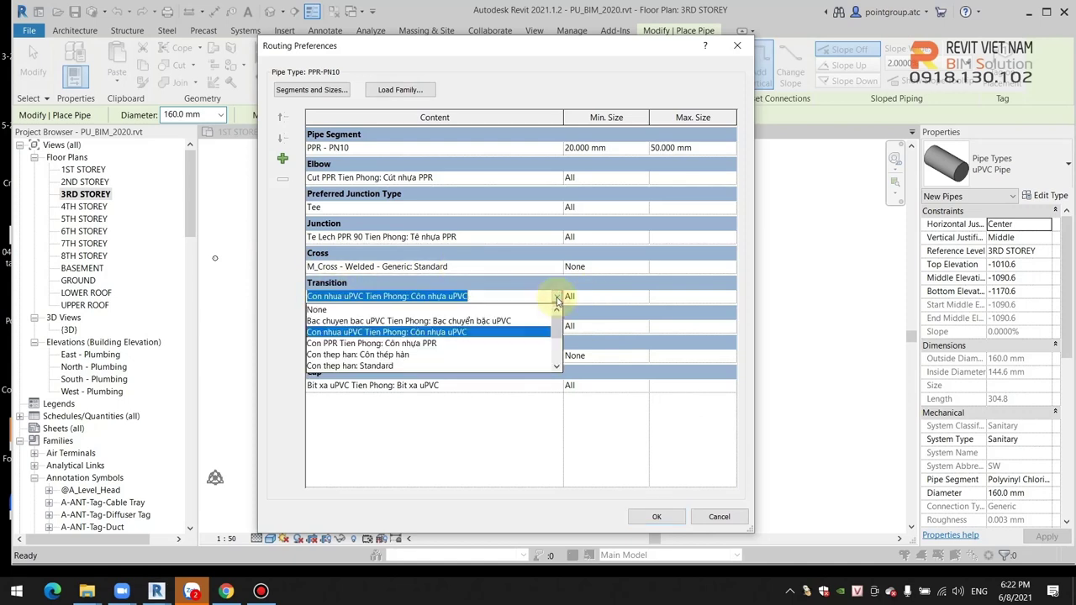
click(439, 344)
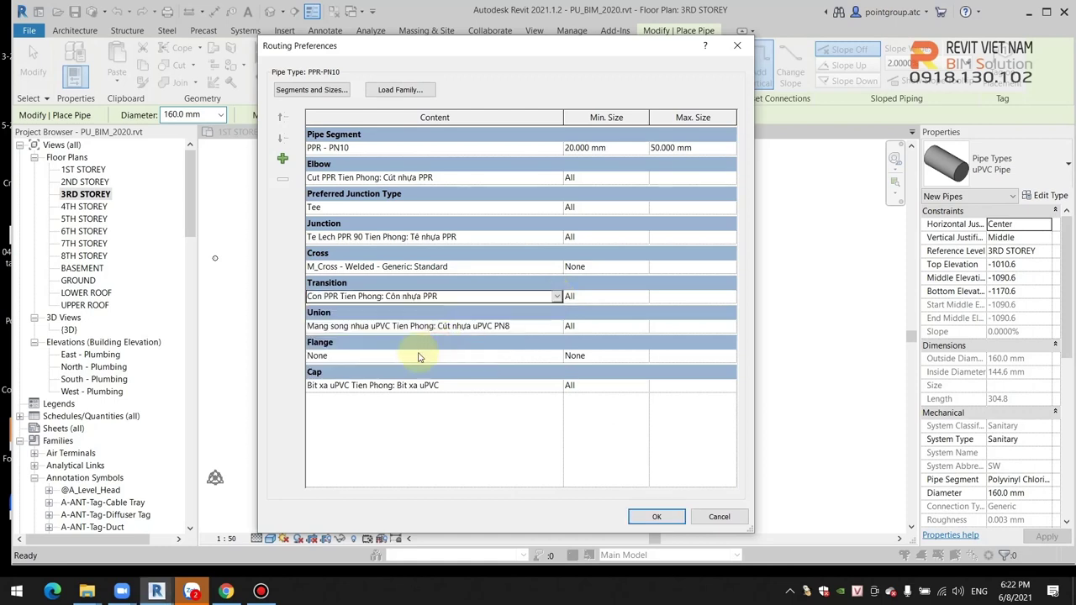
click(555, 330)
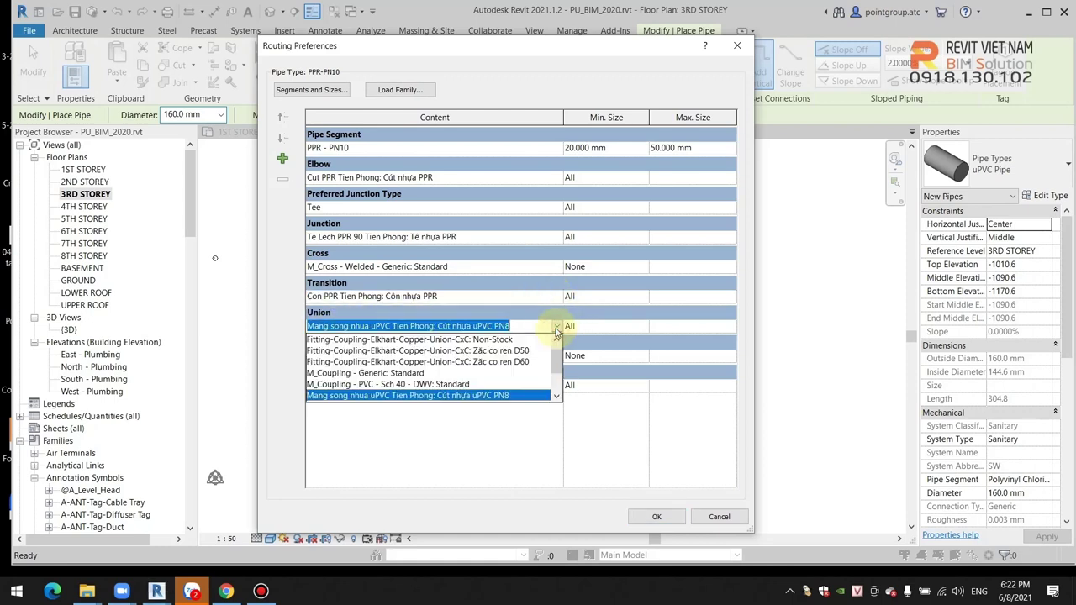
scroll(461, 383, down, 2)
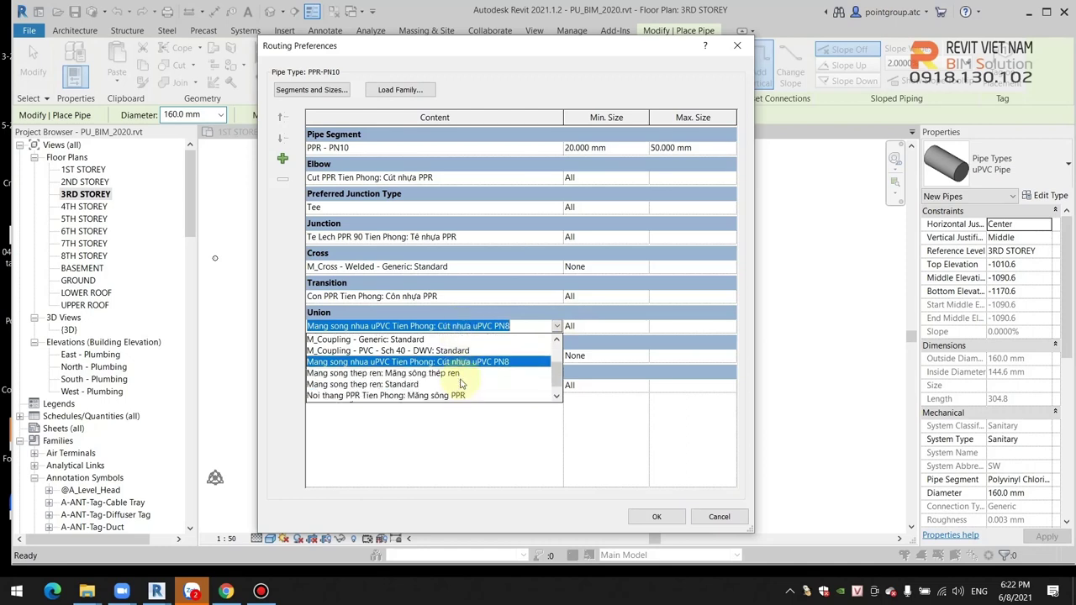
scroll(461, 384, up, 1)
scroll(460, 384, down, 2)
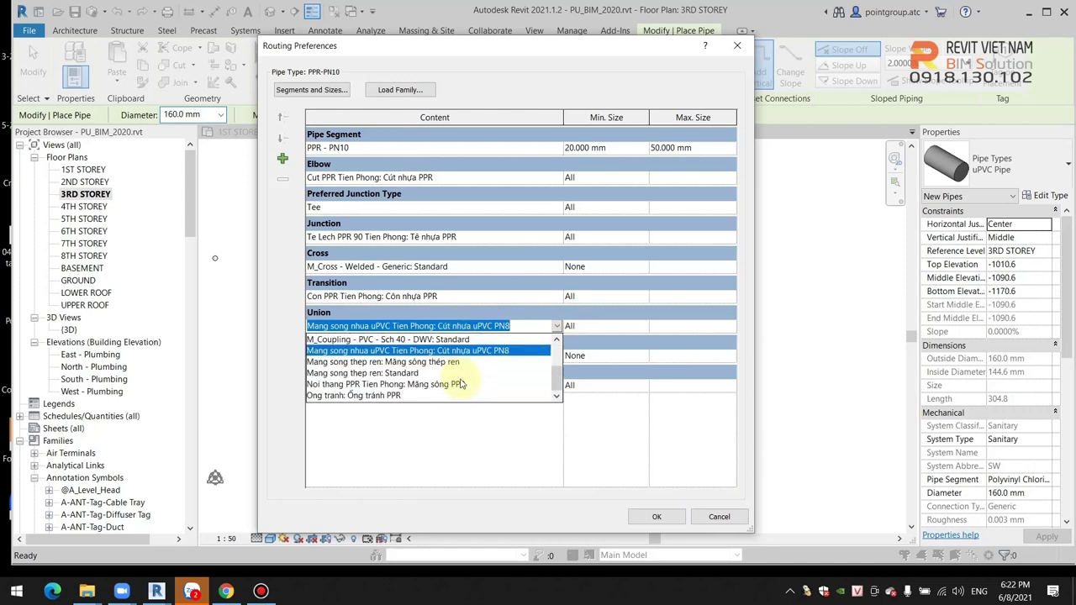
click(454, 384)
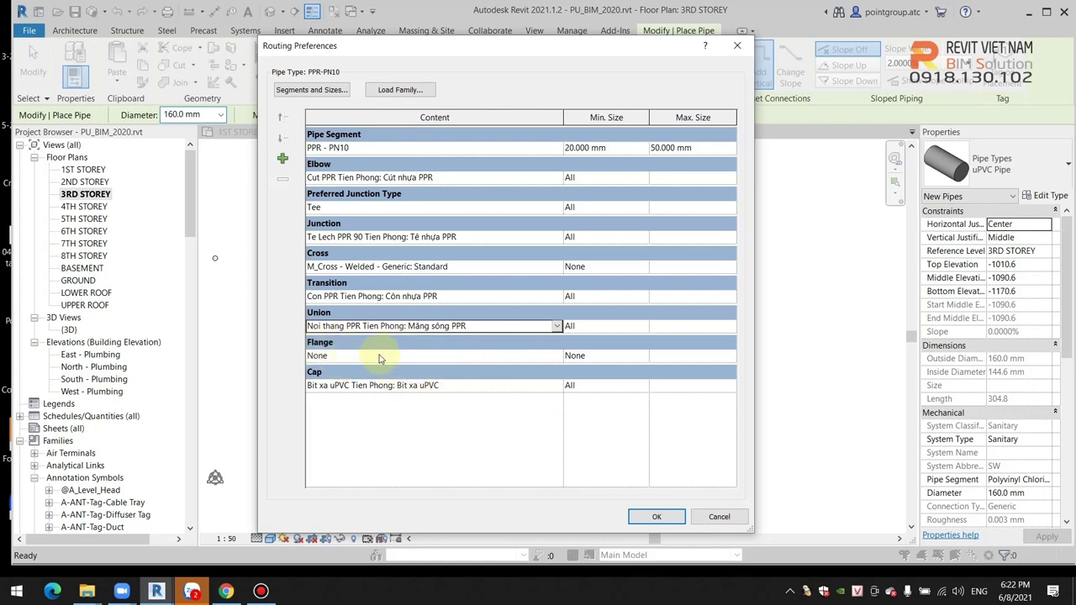
Set the Cap to the PPR Tien Phong end cap, confirm, and dismiss the cross warning
click(560, 386)
click(557, 385)
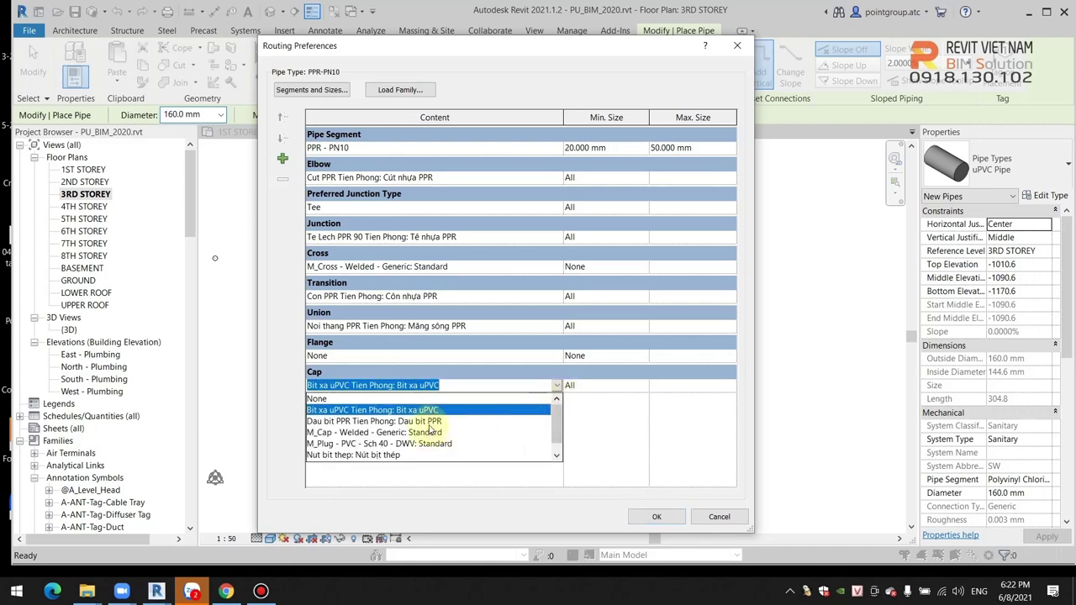
click(374, 421)
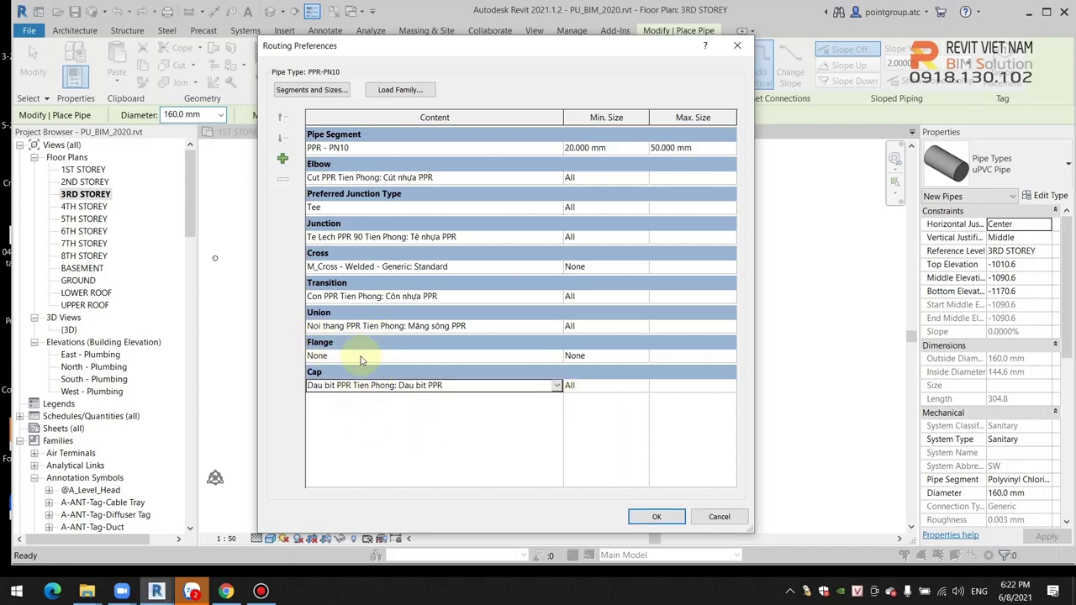
click(655, 517)
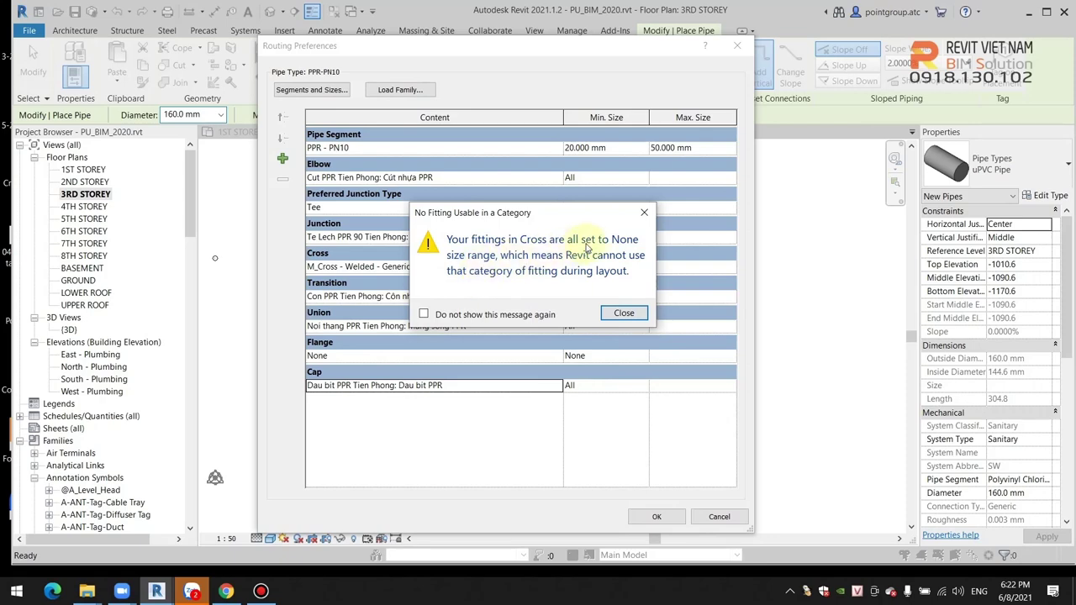
click(624, 313)
Set the Cross row's minimum size to All in PPR-PN10's routing preferences
click(586, 189)
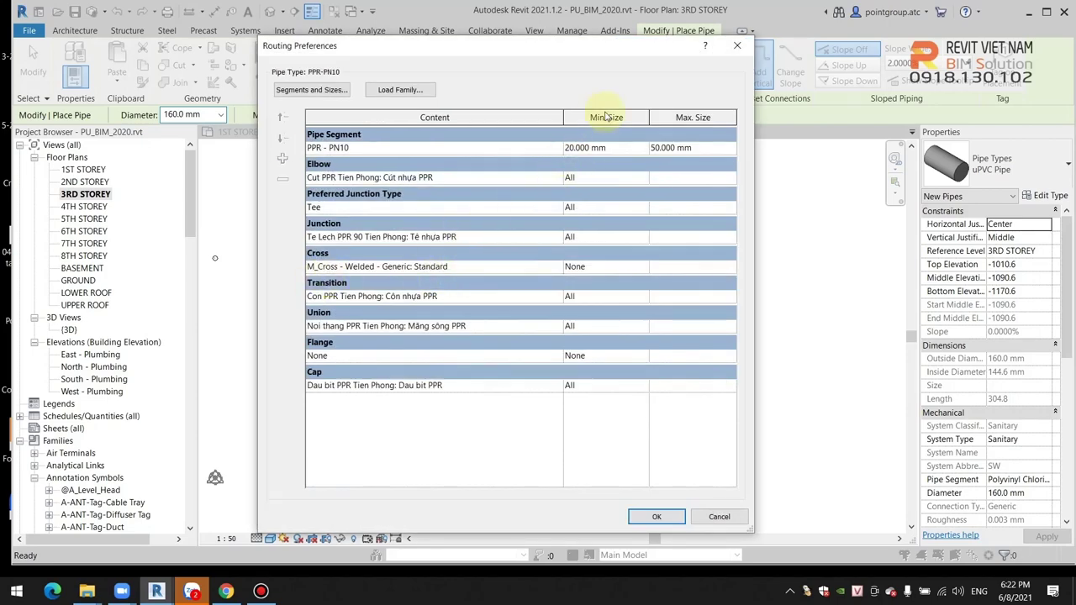
click(646, 272)
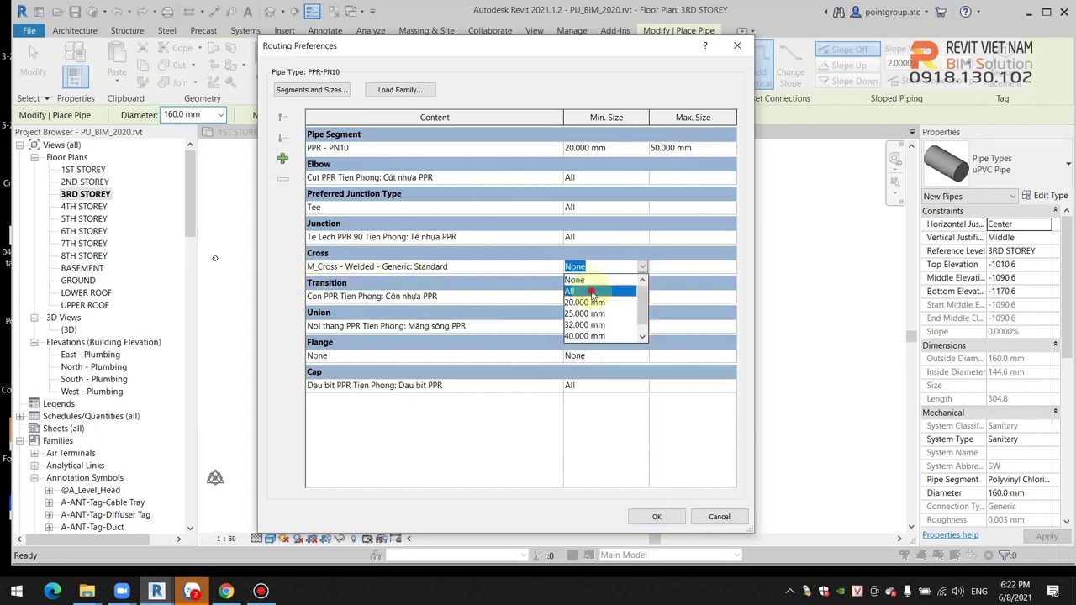
click(633, 282)
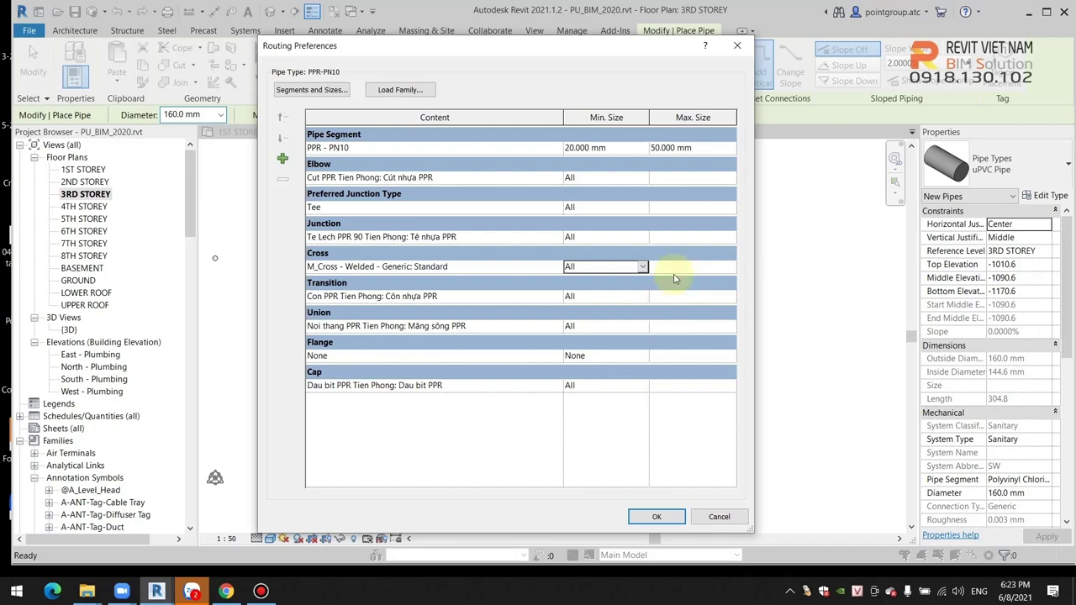
Apply the PPR-PN10 routing and type settings, keep PPR-PN10 selected, and end pipe placement
click(660, 516)
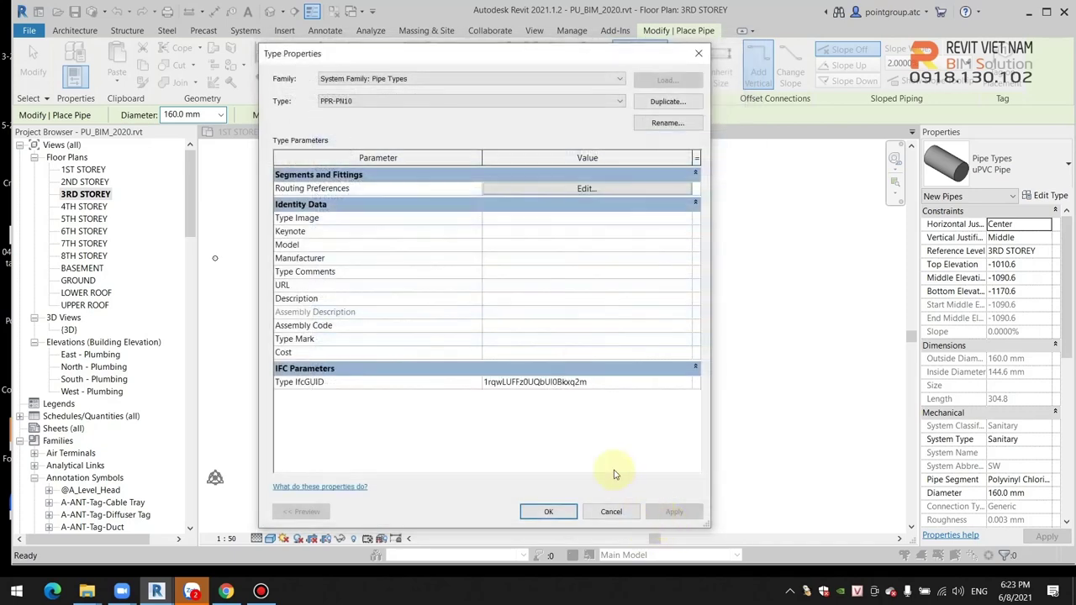
click(555, 510)
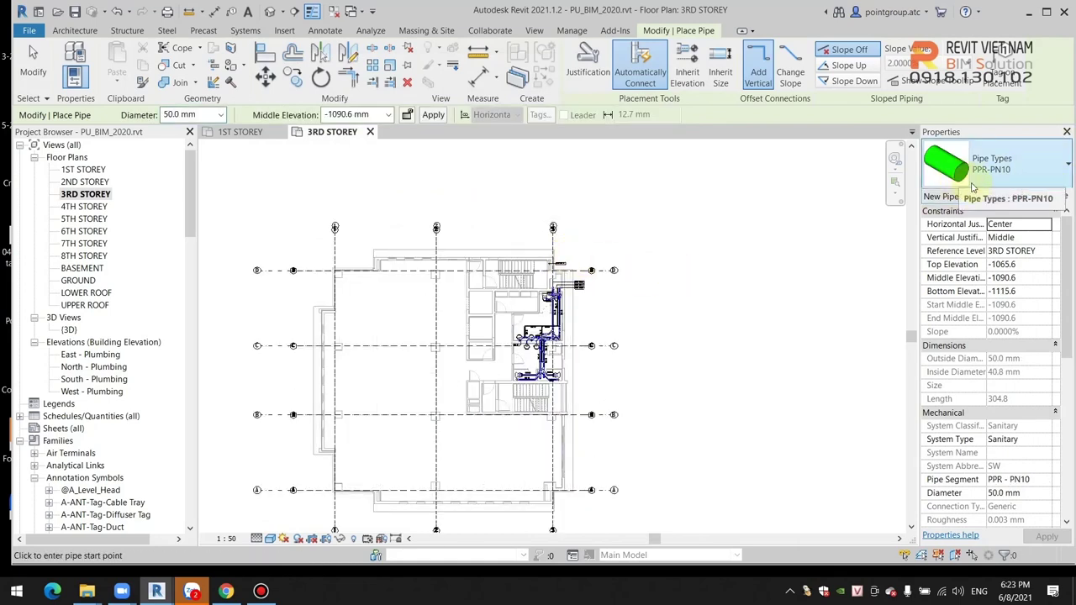
click(1039, 169)
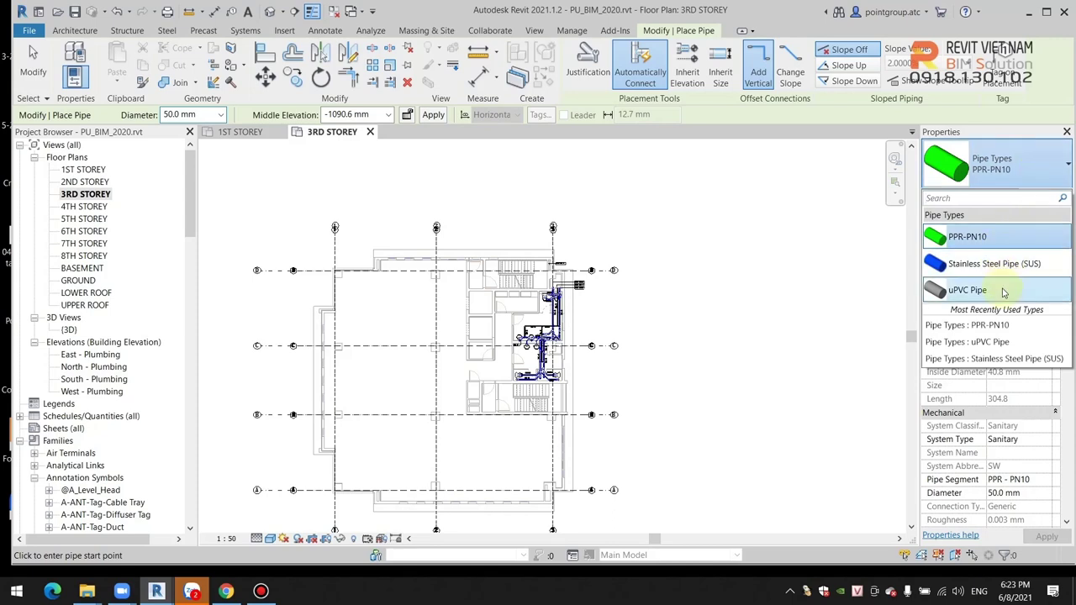
click(1005, 240)
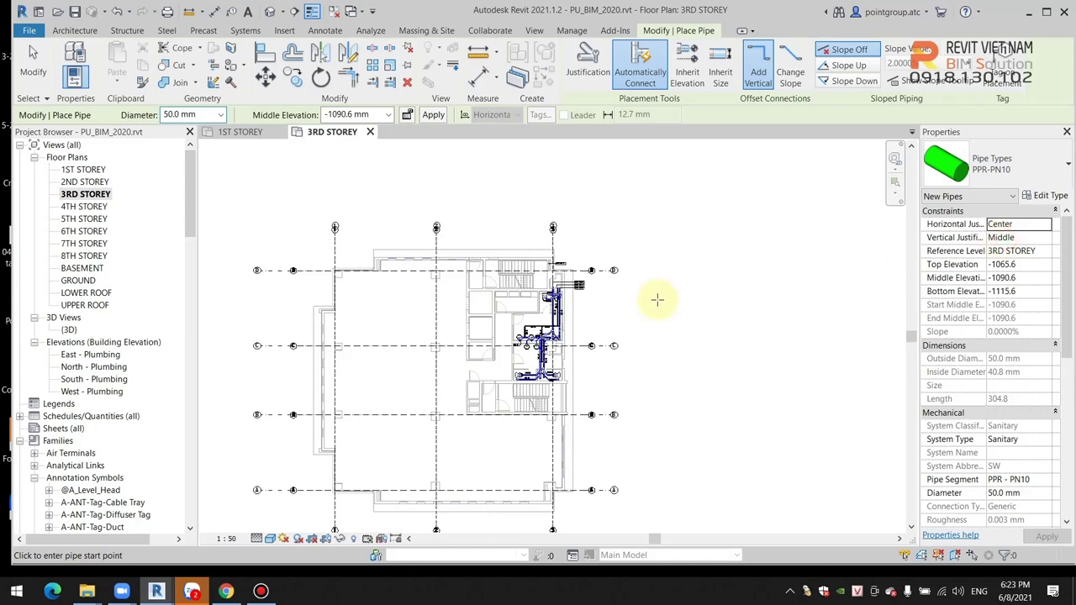
scroll(656, 311, down, 3)
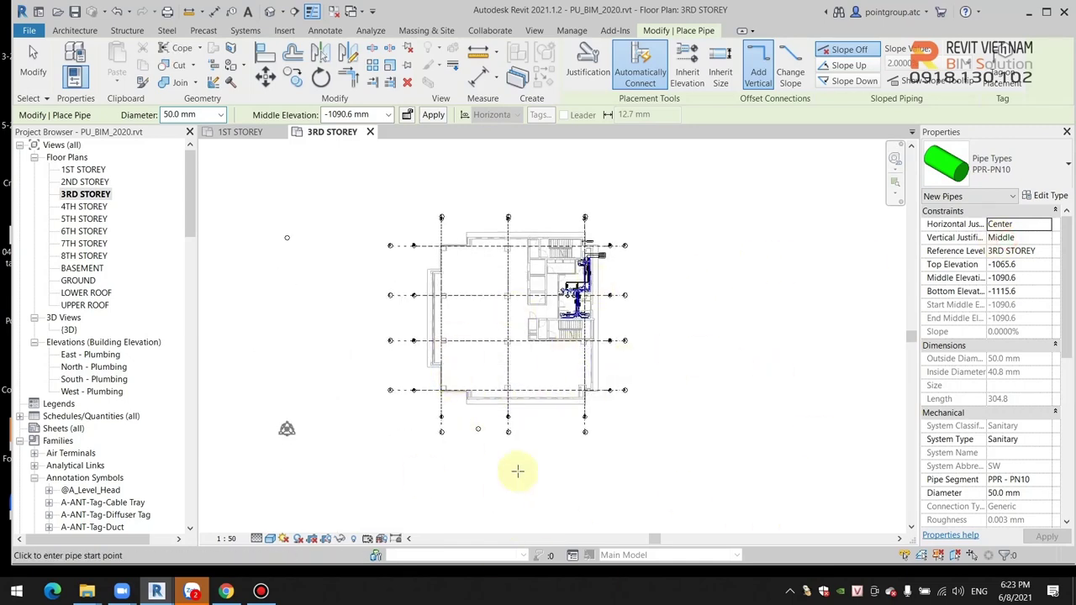
key(Escape)
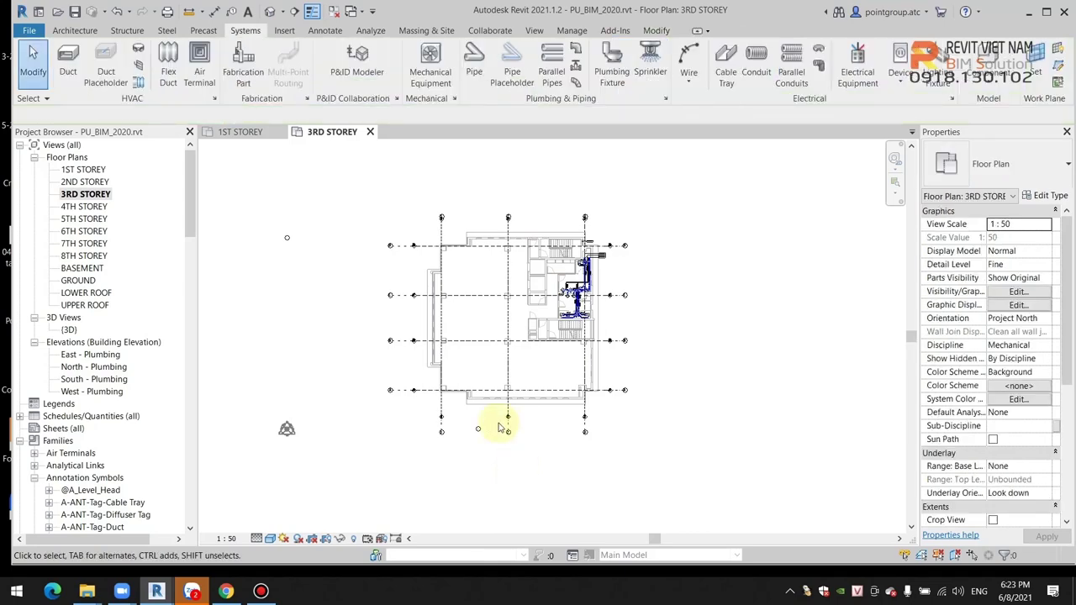
Expand Families > Piping Systems > Piping System in the Project Browser
mouse_move(193, 200)
mouse_down()
mouse_move(133, 499)
mouse_move(220, 195)
mouse_move(211, 264)
mouse_move(211, 193)
mouse_move(200, 252)
mouse_up()
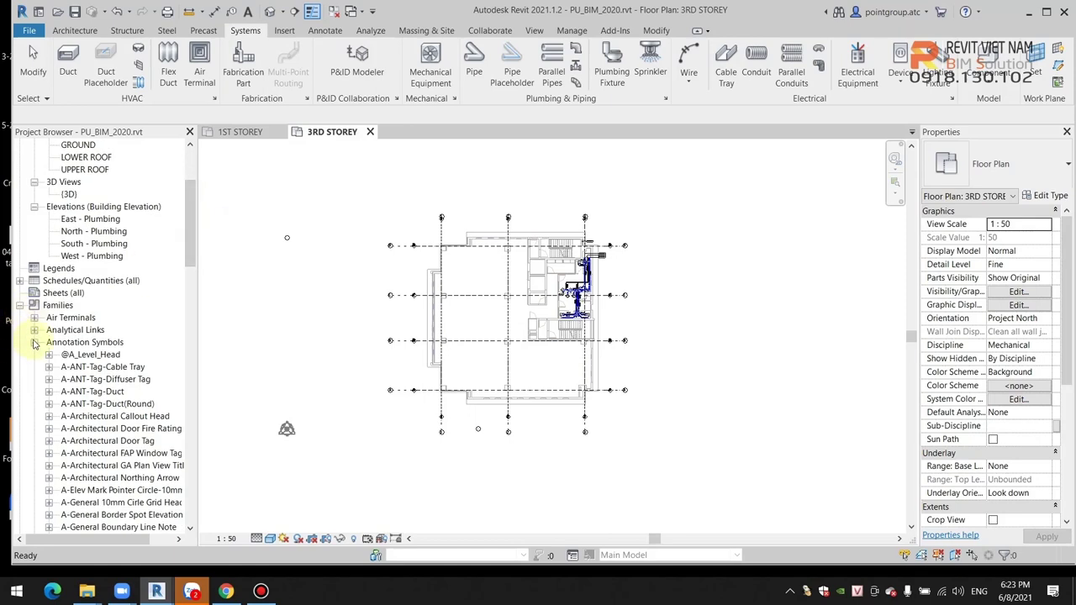
click(35, 343)
scroll(131, 381, down, 4)
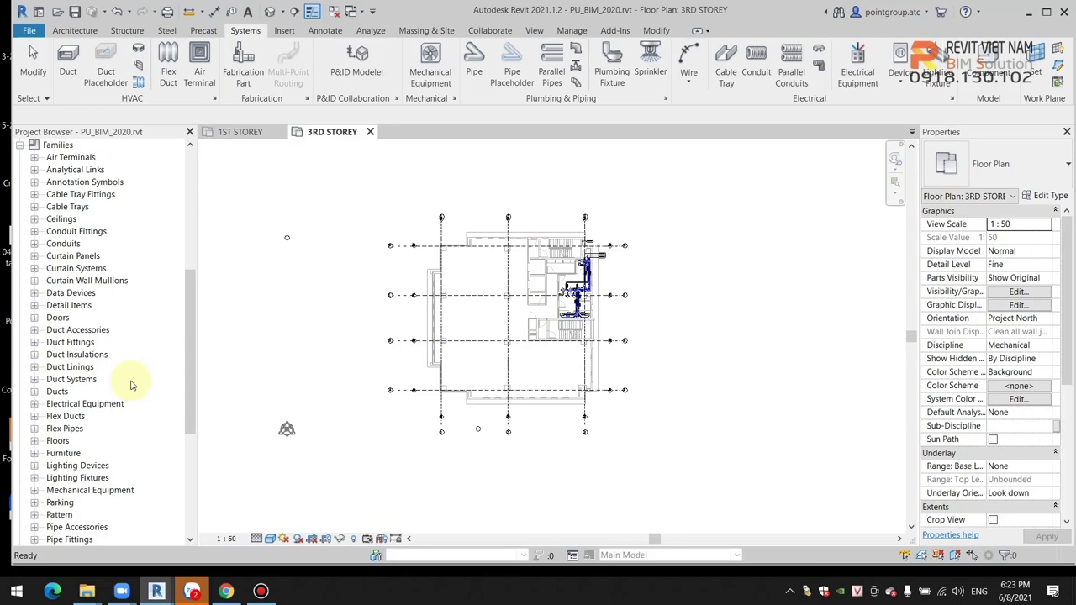
scroll(92, 370, down, 1)
scroll(63, 357, down, 3)
scroll(59, 355, down, 3)
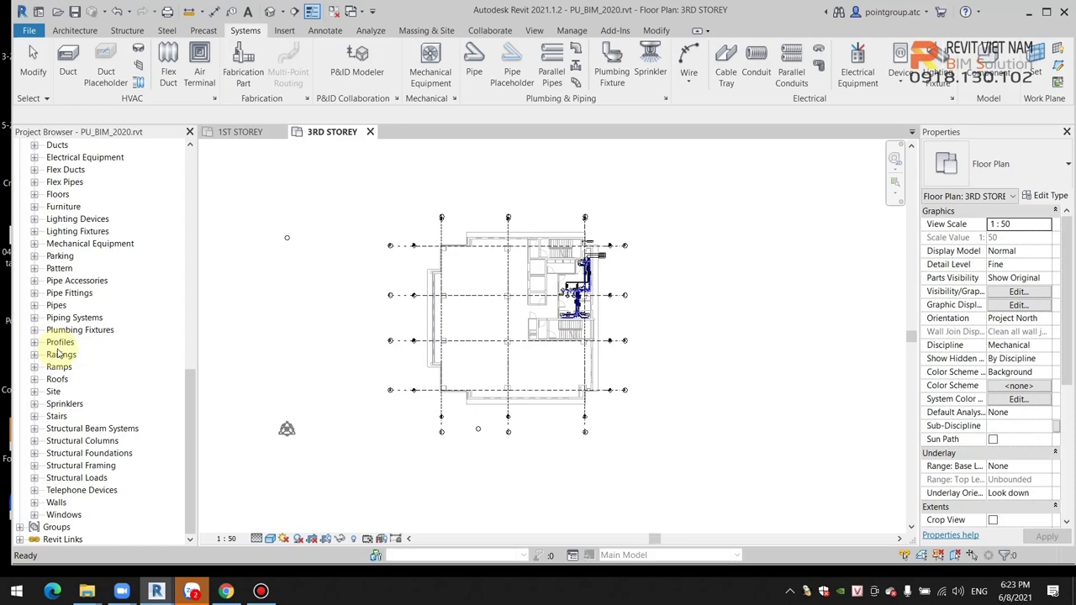
scroll(51, 395, up, 3)
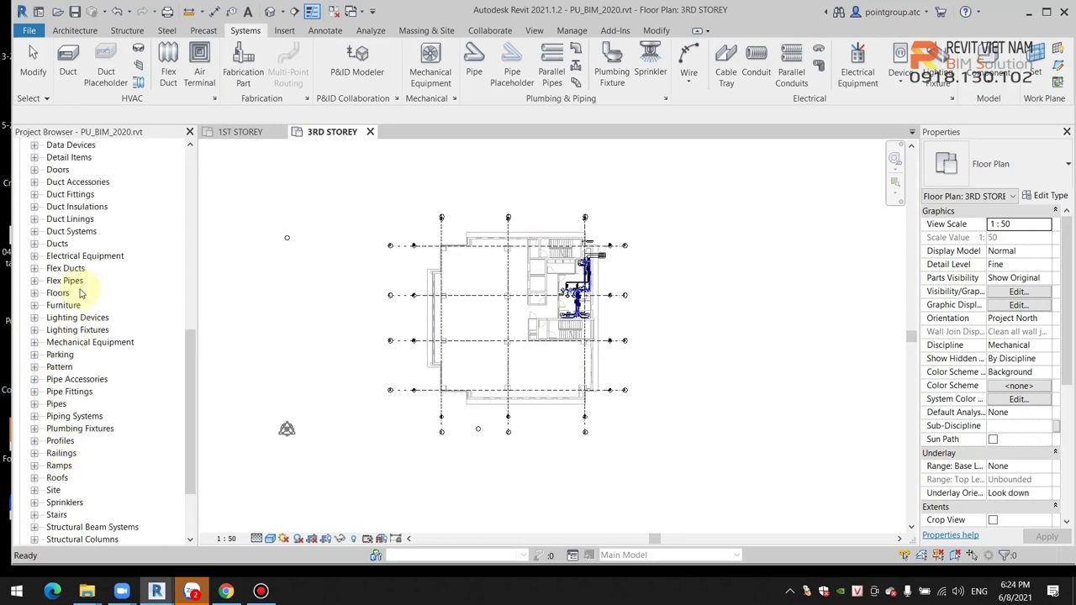
scroll(82, 286, up, 1)
scroll(84, 279, up, 1)
scroll(89, 273, up, 1)
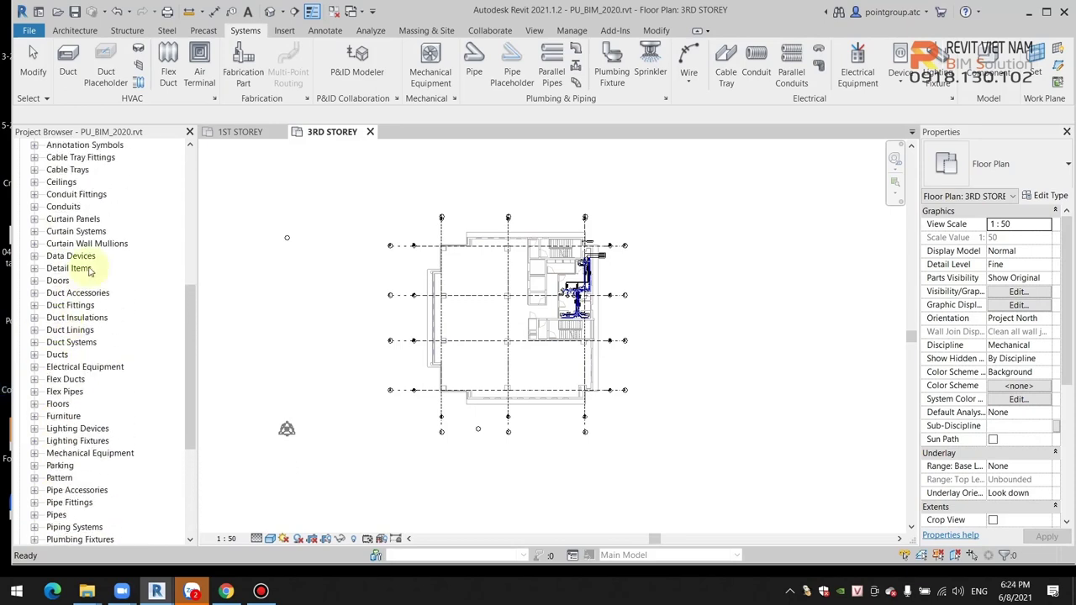
scroll(84, 286, down, 1)
scroll(67, 362, down, 2)
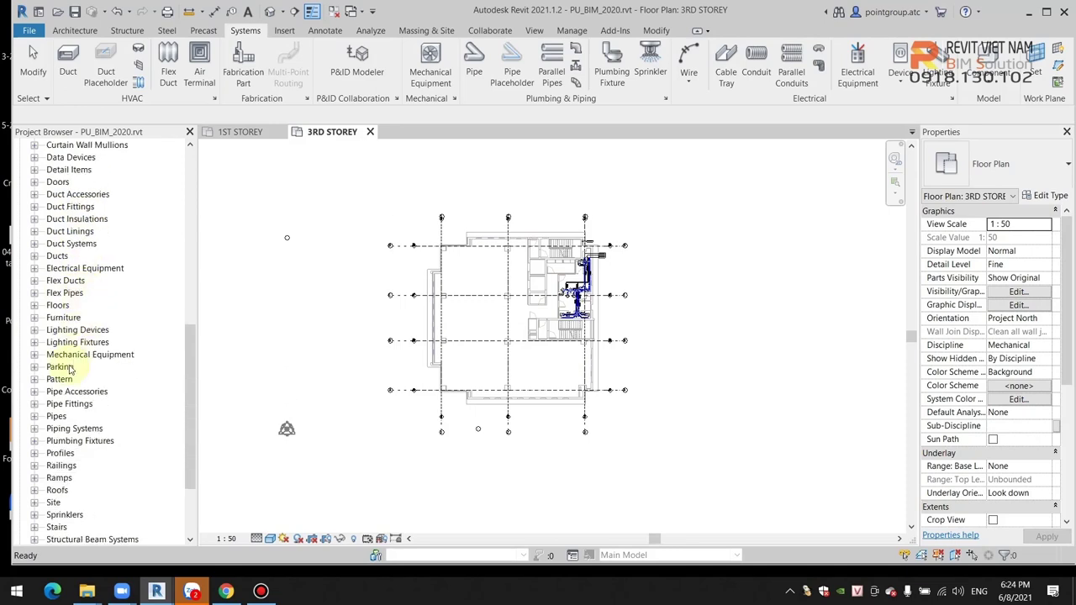
click(35, 429)
click(49, 441)
scroll(52, 412, down, 2)
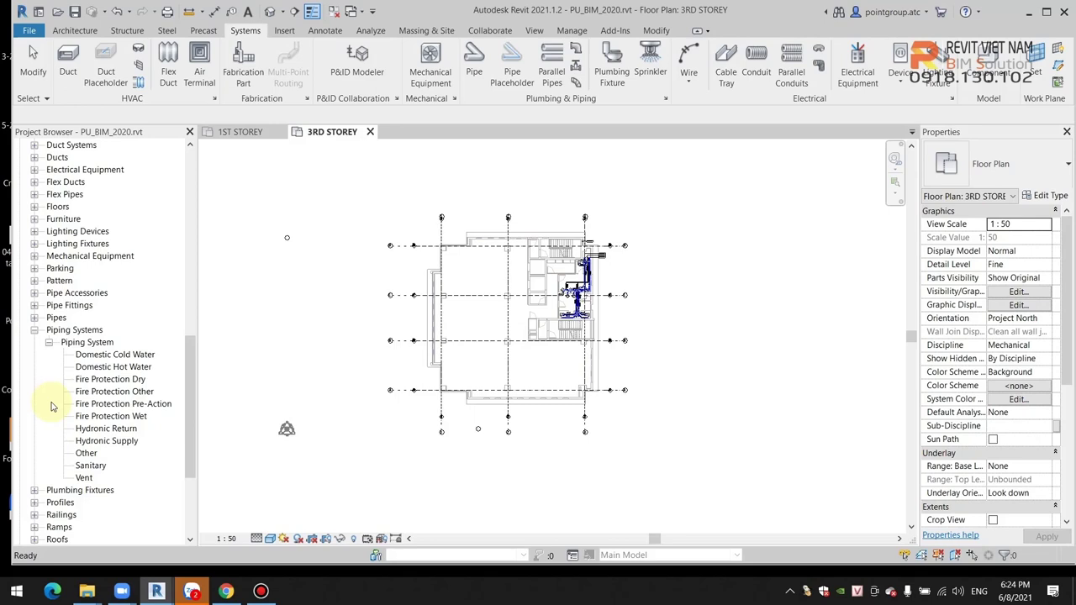
Review properties of the Sanitary, Domestic Cold Water, Domestic Hot Water and Vent system types
click(93, 467)
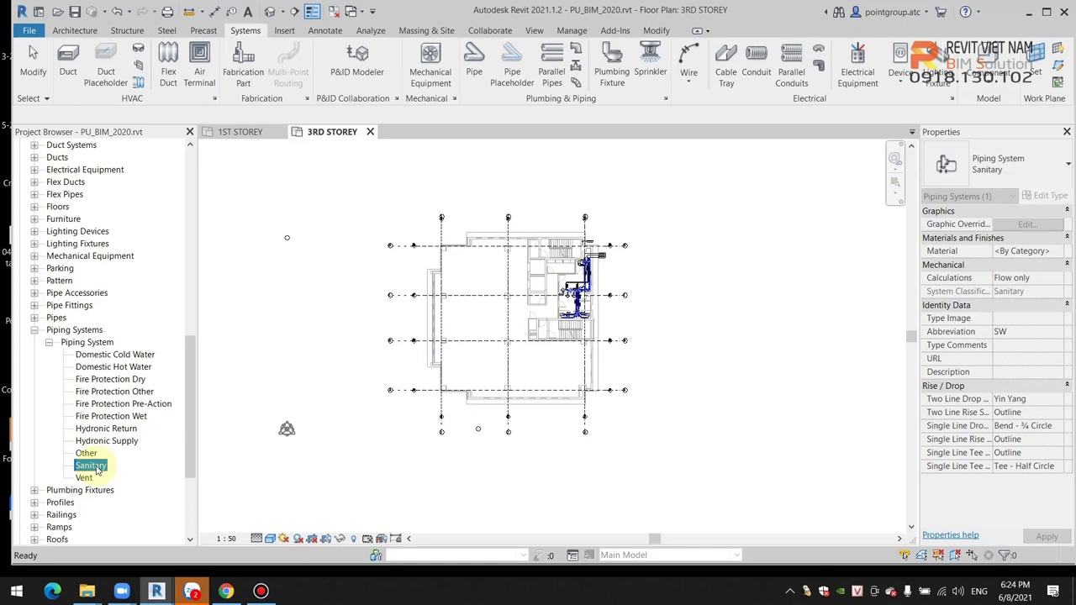
click(132, 355)
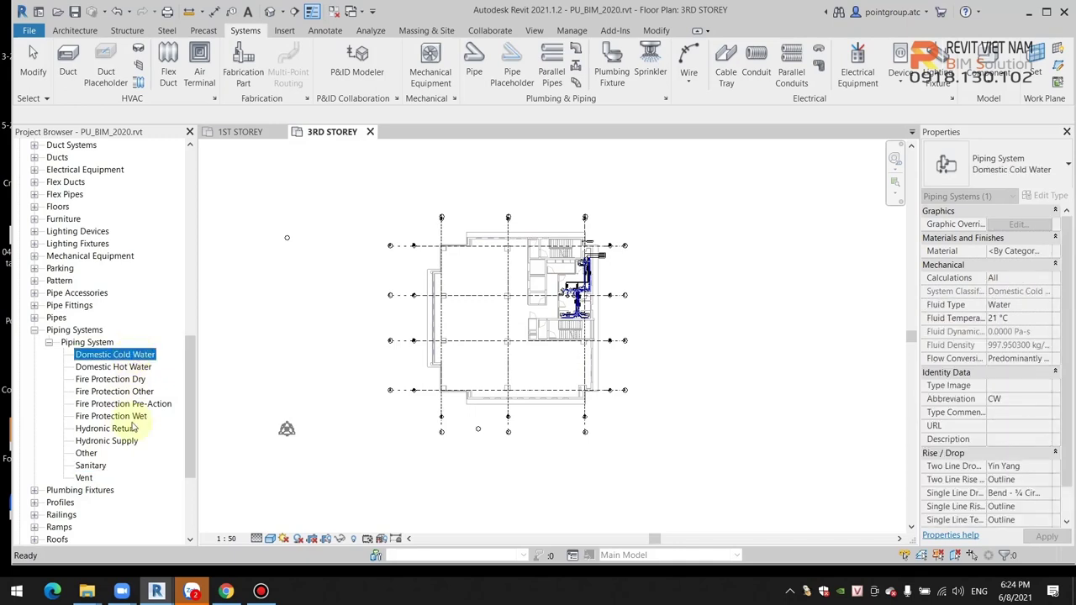
click(122, 367)
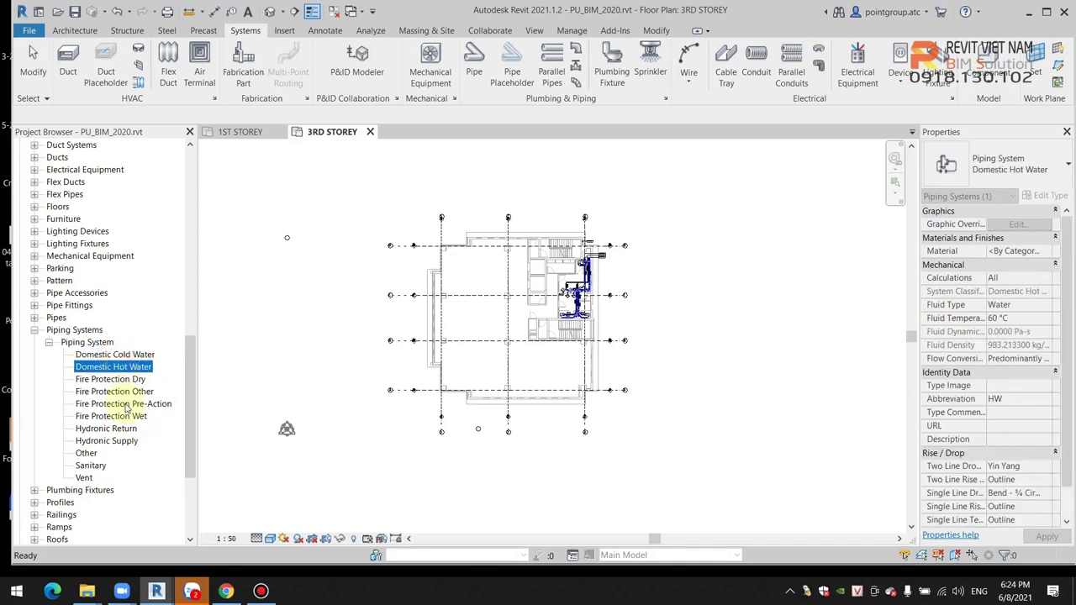
click(85, 479)
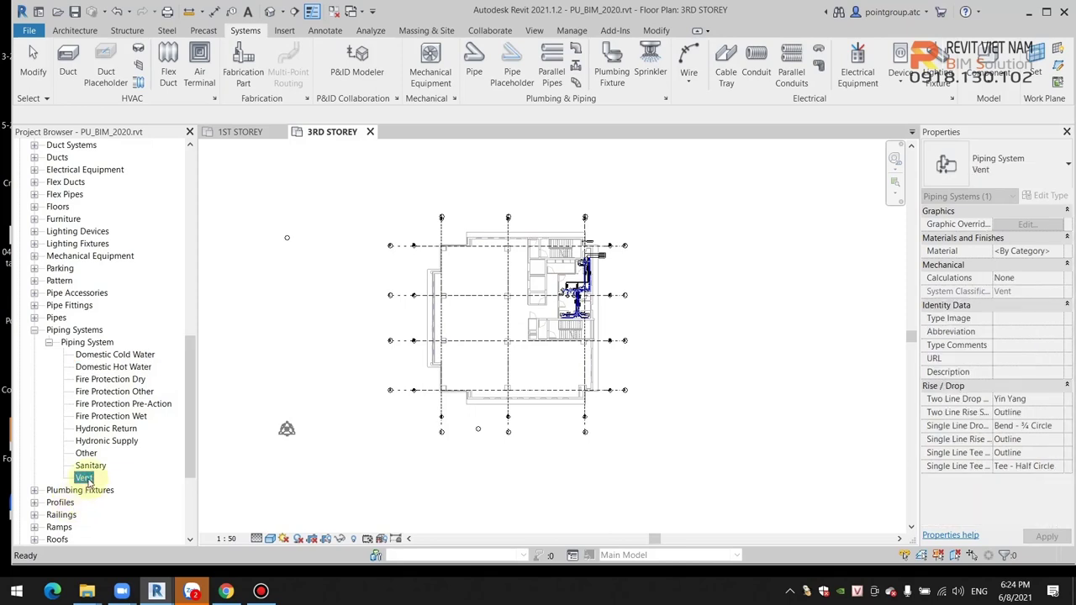
Duplicate the Sanitary piping system type as a new type named Thoát rửa
click(96, 467)
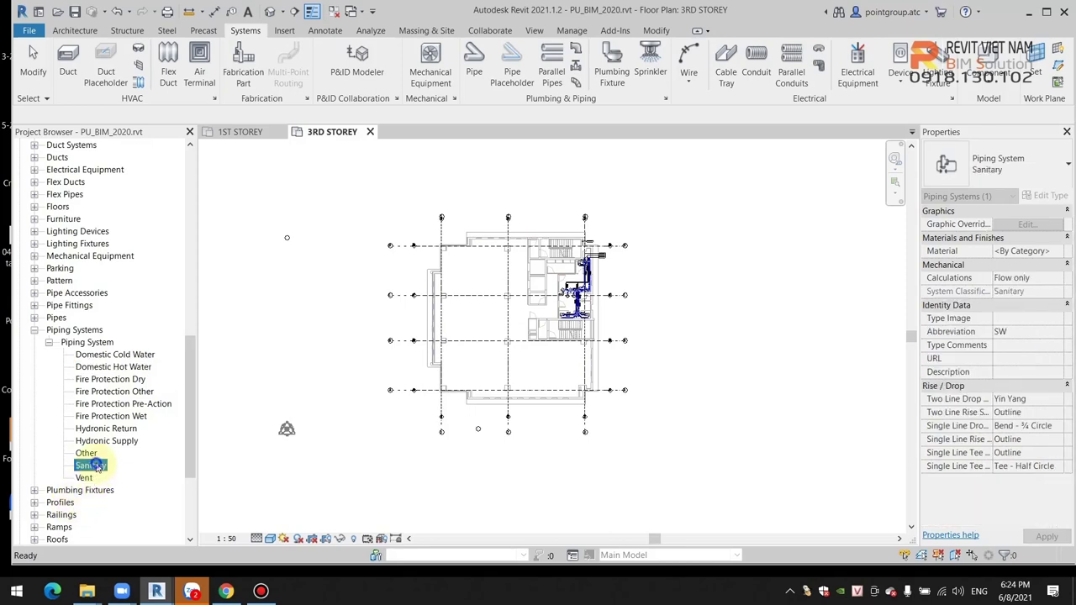
right_click(96, 466)
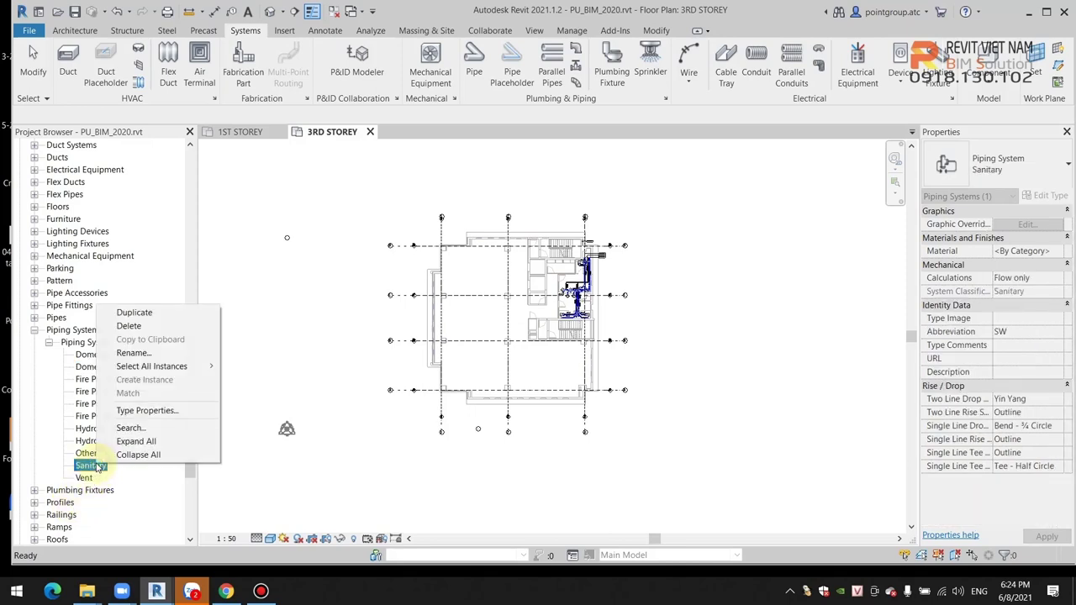
click(177, 413)
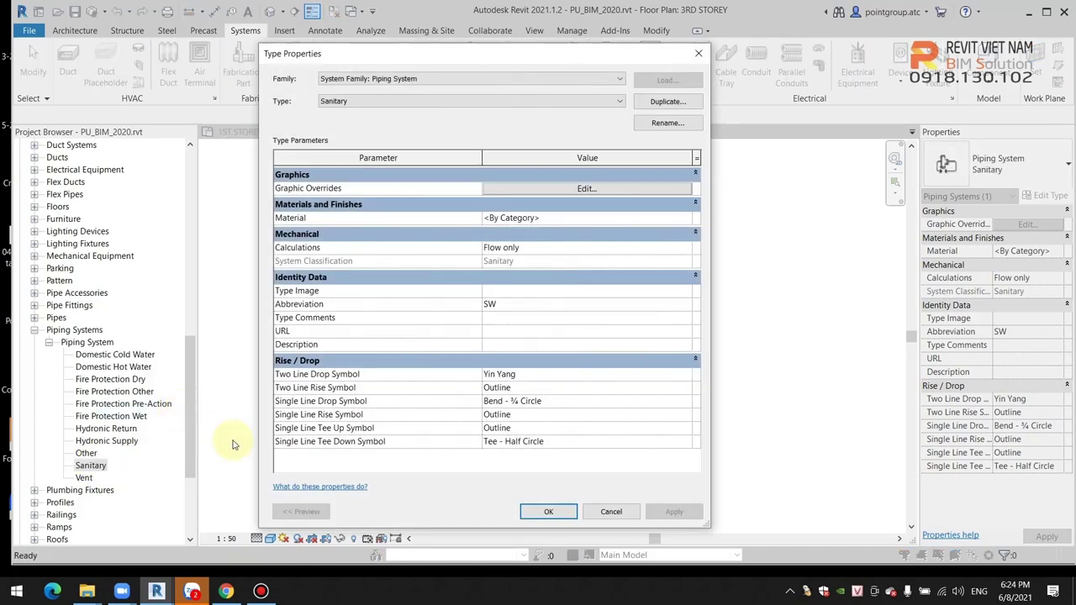
click(263, 592)
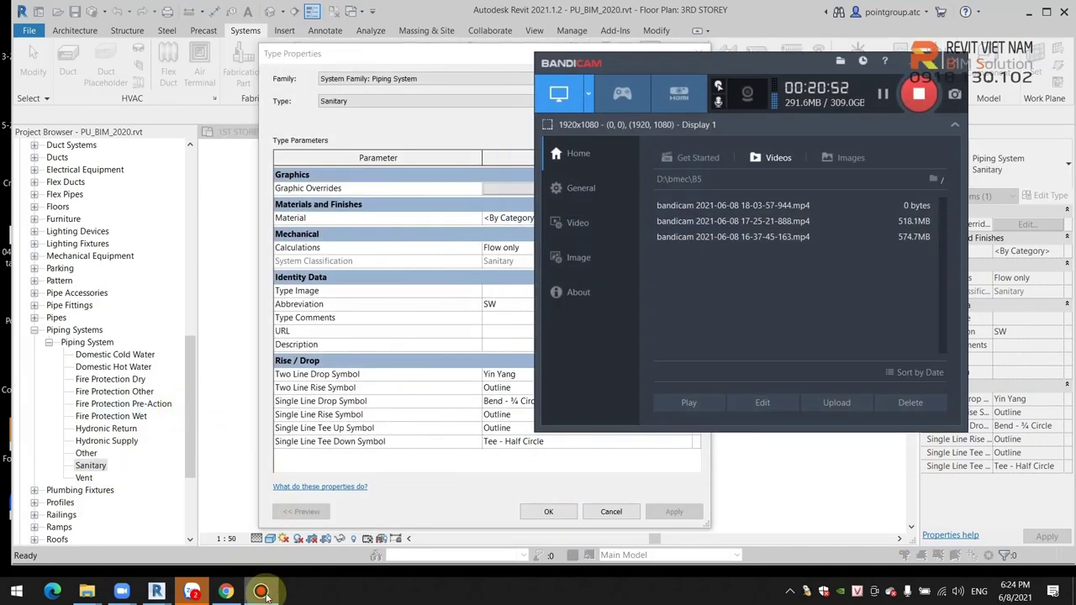
click(263, 592)
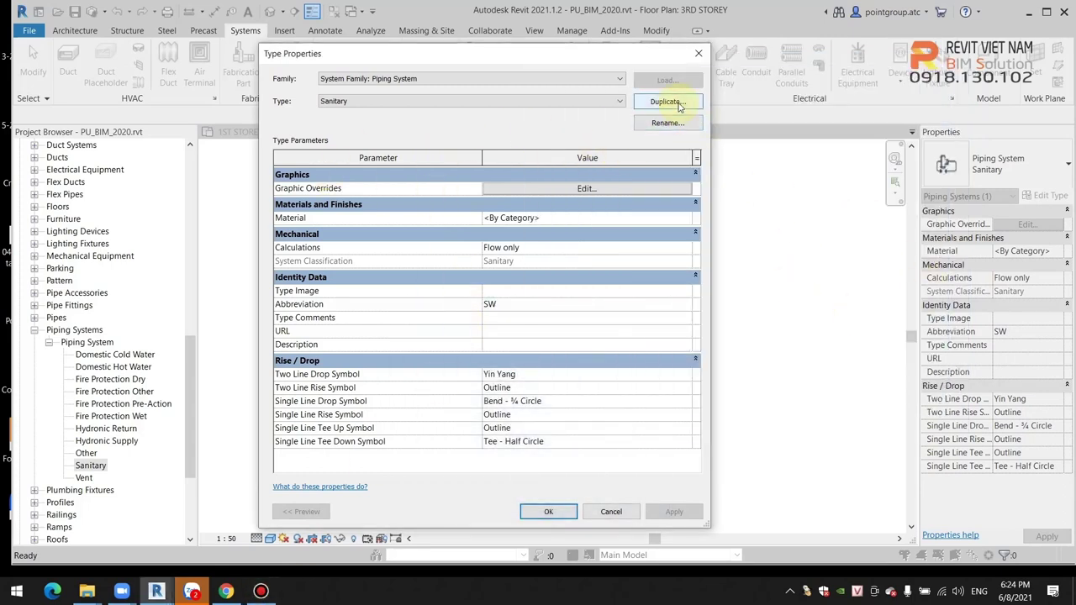
click(635, 190)
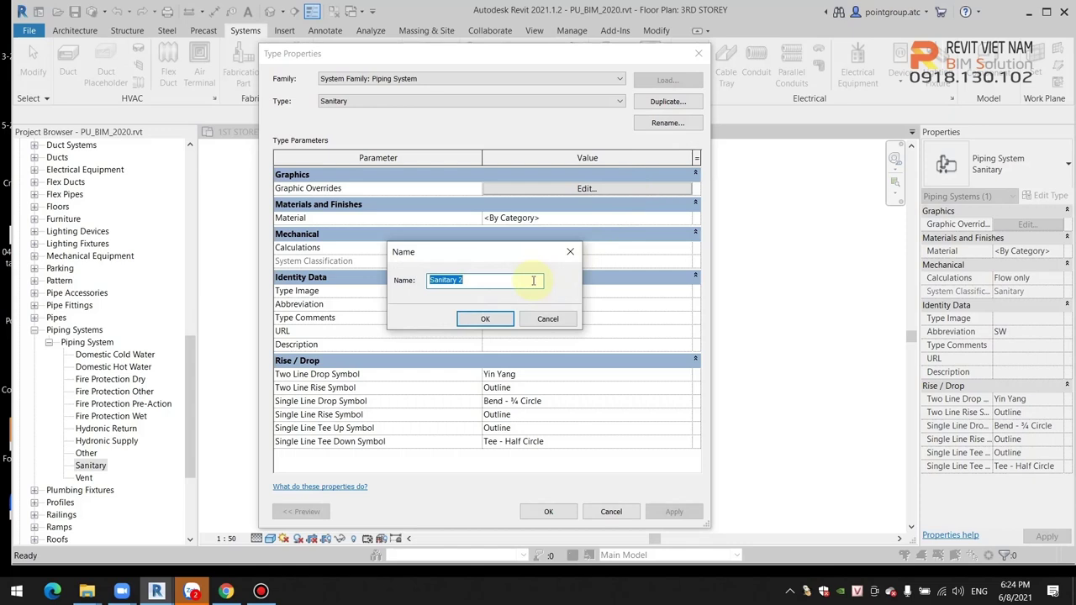
text(Thoát rửa)
click(500, 319)
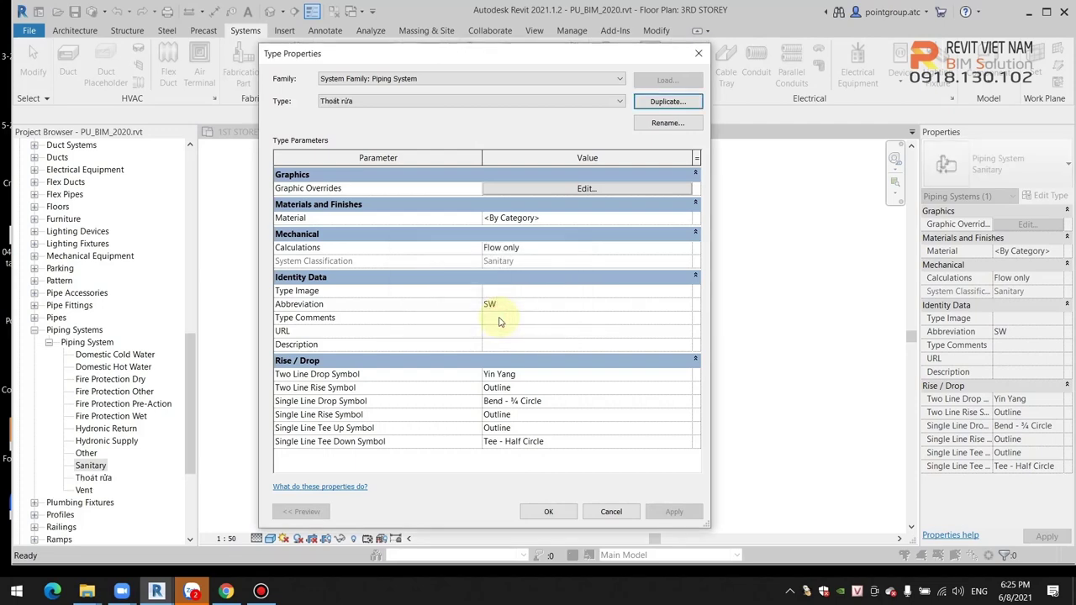
Give Thoát rửa a Magenta line colour override and begin duplicating it
click(586, 189)
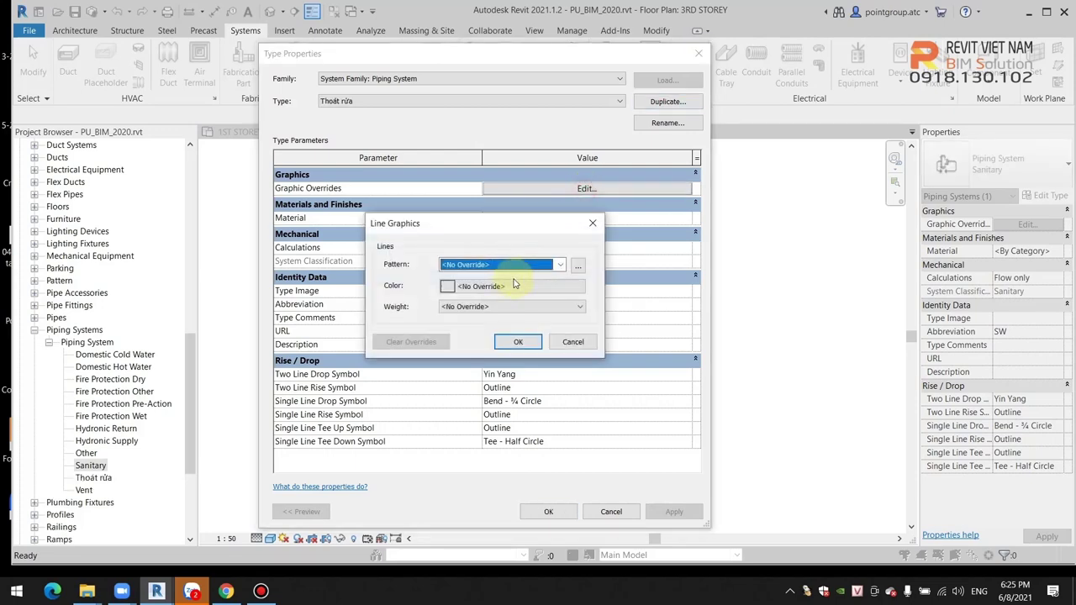
click(498, 286)
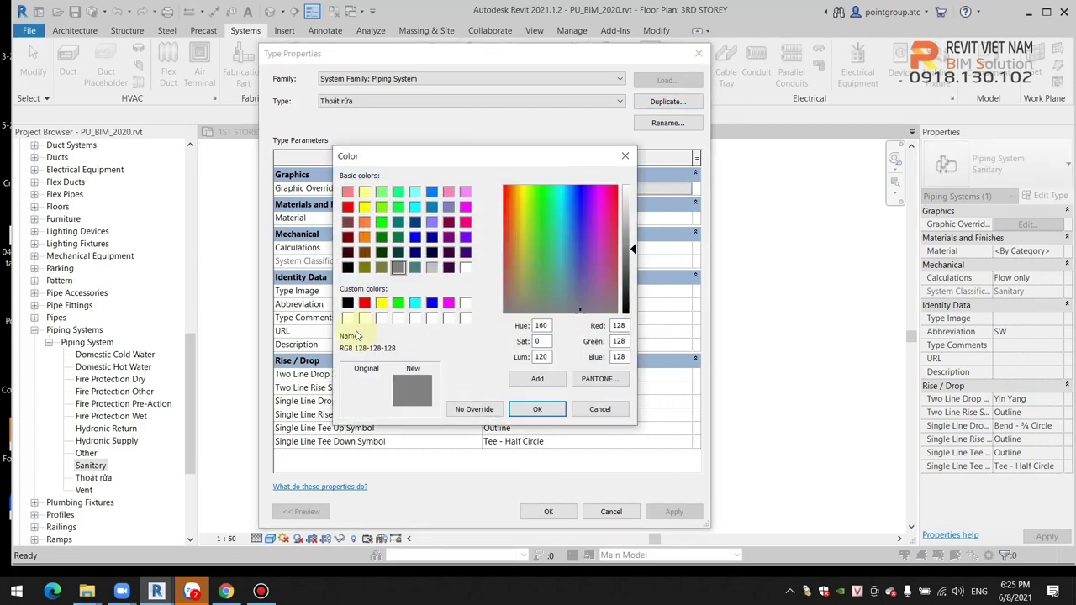
click(448, 303)
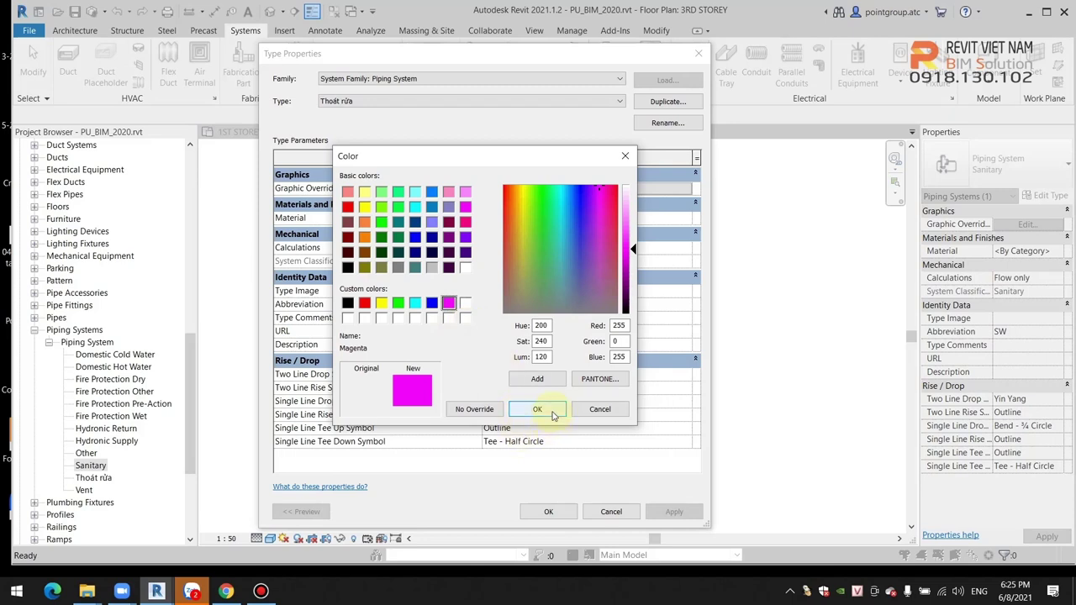
click(537, 409)
click(523, 342)
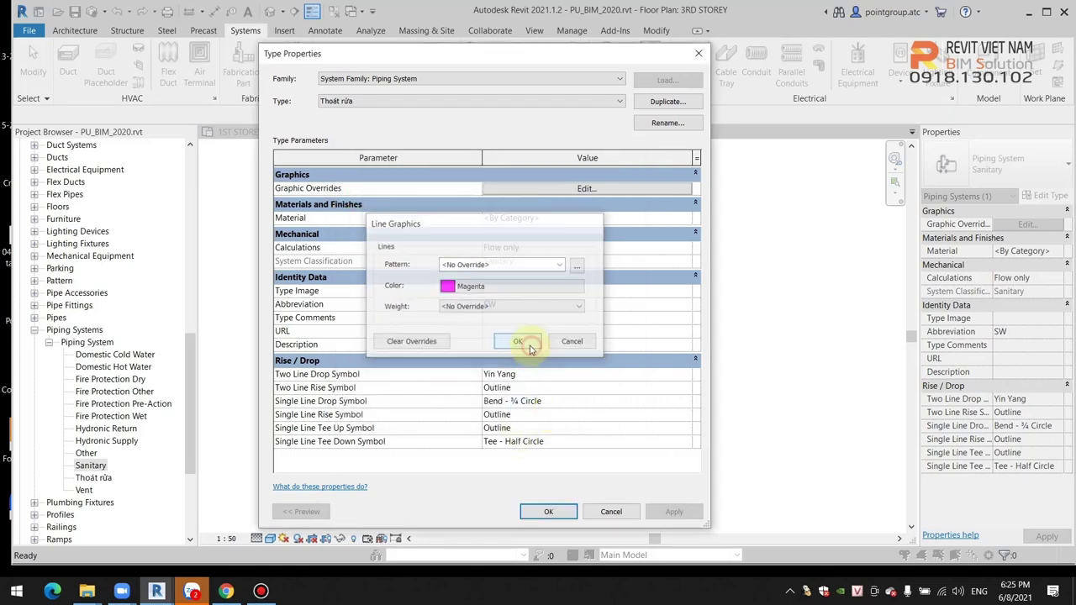
click(685, 107)
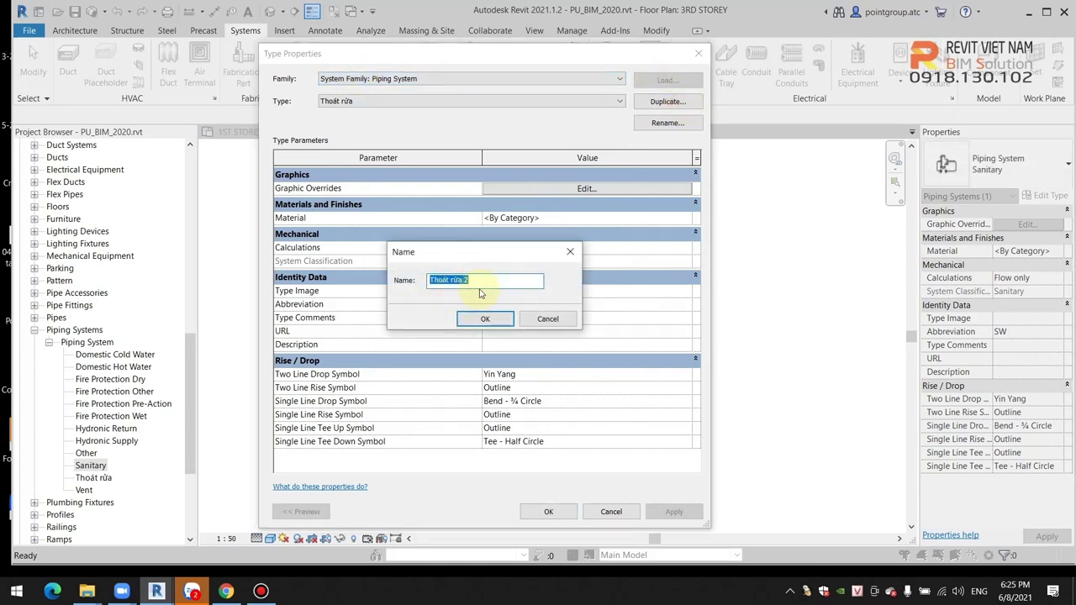
Name the copy Thoát xỉ and give it a Blue line colour override
text(Th)
click(486, 320)
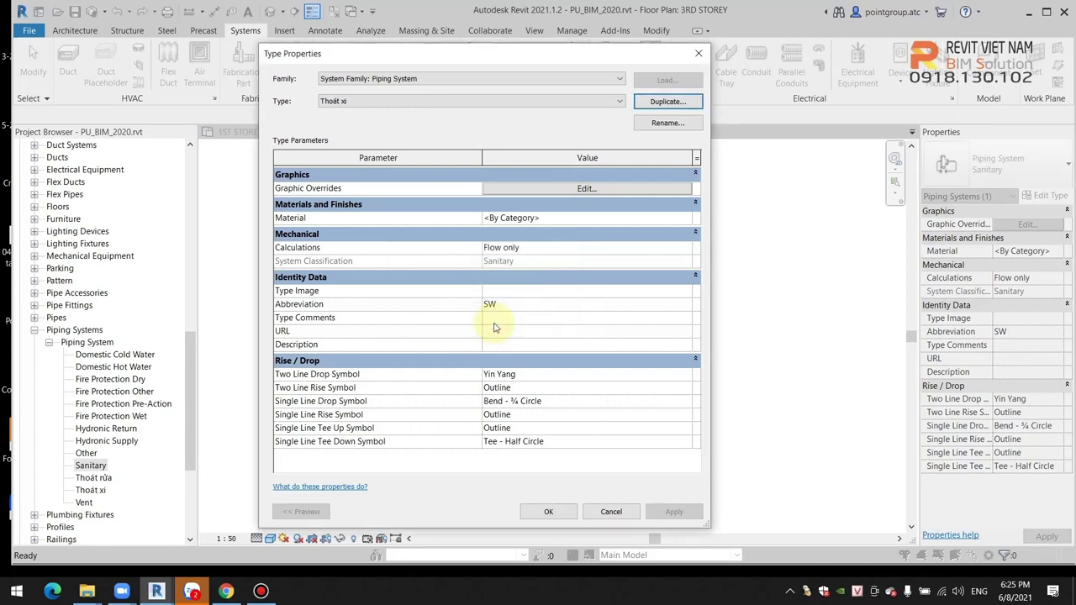
click(557, 190)
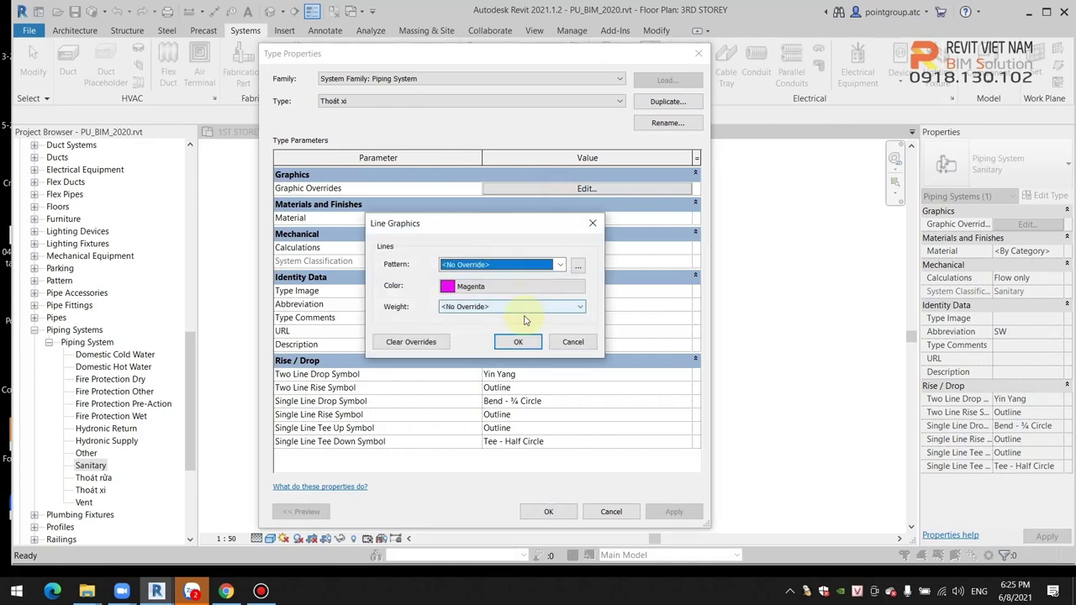
click(533, 291)
click(431, 303)
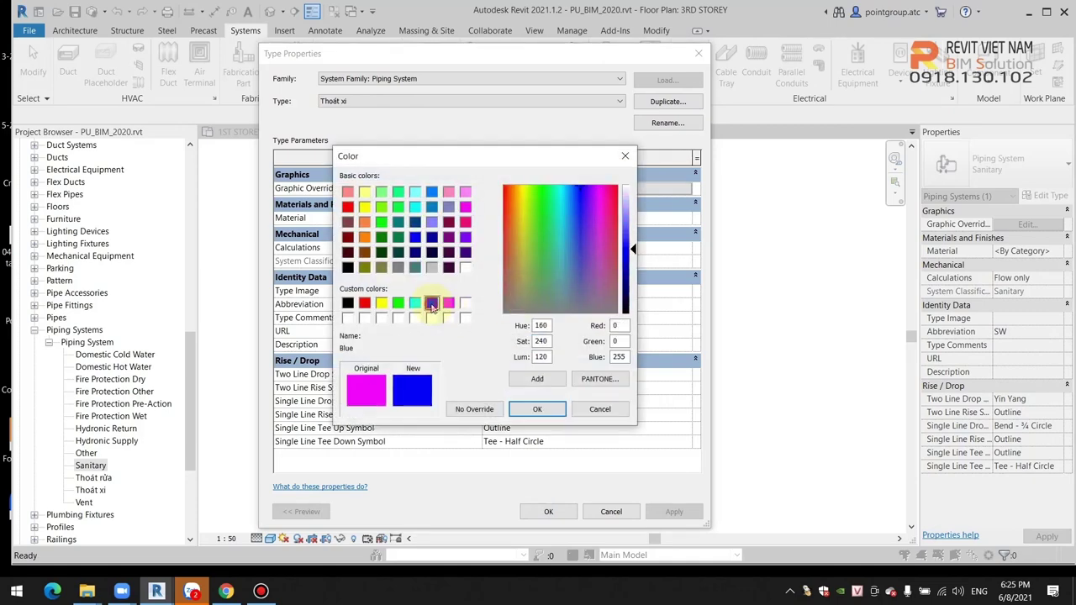
click(538, 409)
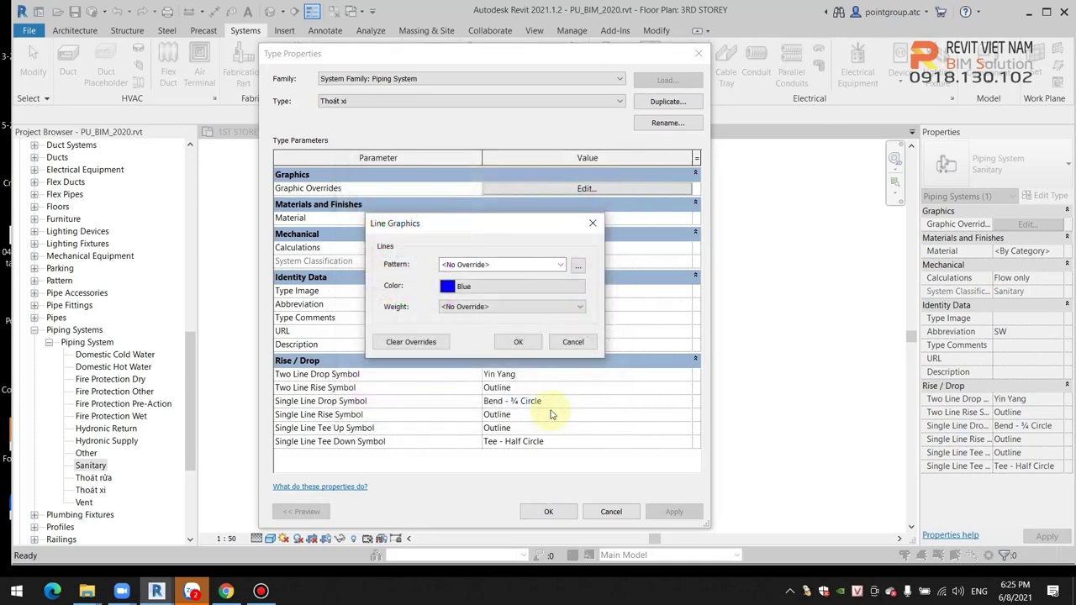
click(528, 348)
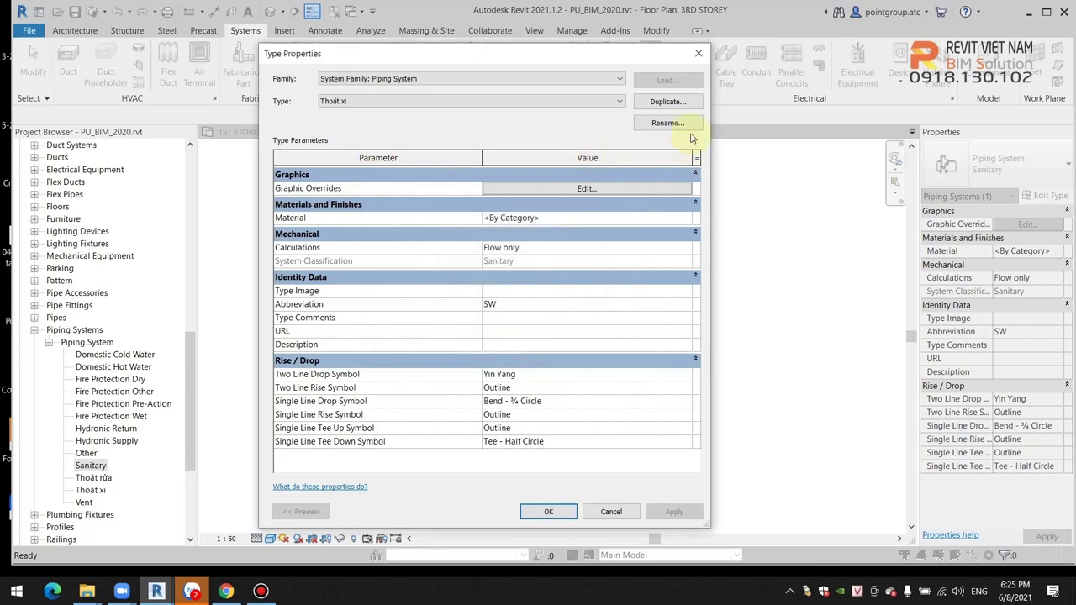
Duplicate Thoát xỉ as a new piping system type named Thoát nước mưa
click(667, 101)
click(486, 279)
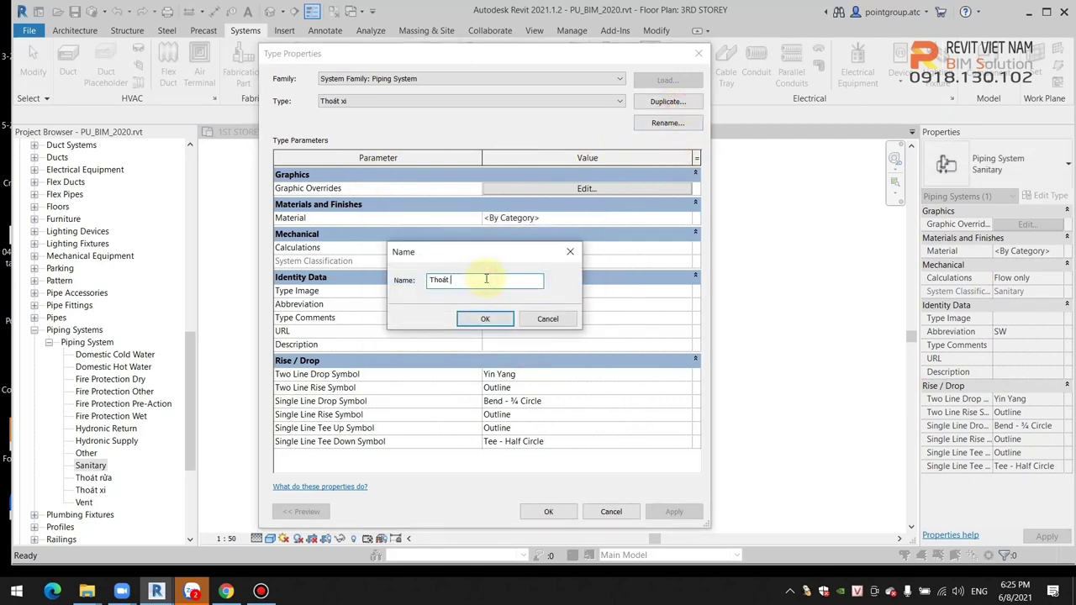
text(nuo)
click(495, 329)
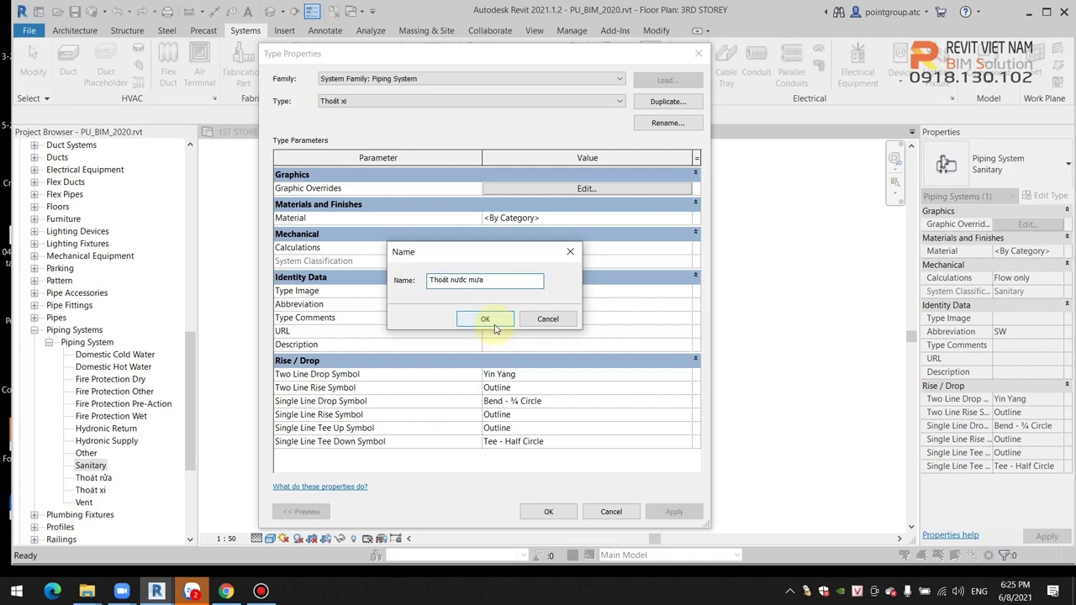
click(495, 330)
Give Thoát nước mưa a Cyan line colour override
click(558, 194)
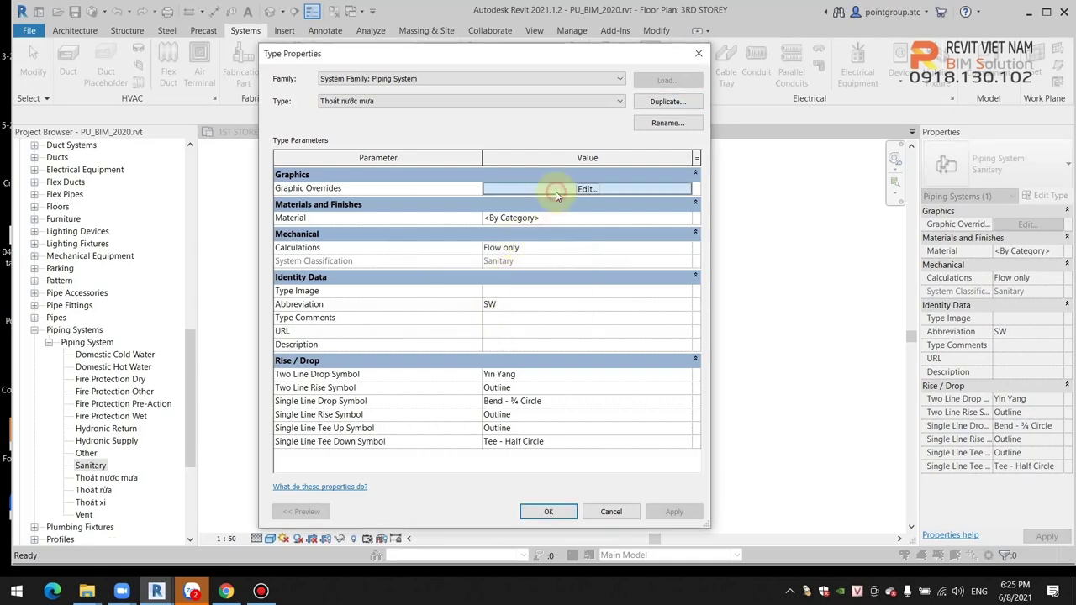
click(514, 286)
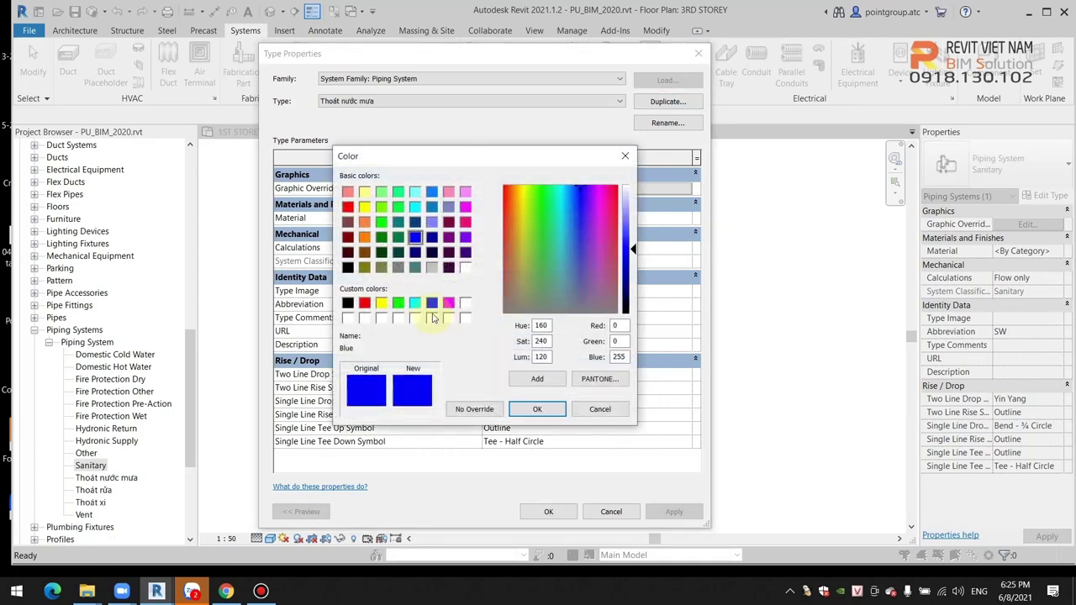
click(415, 303)
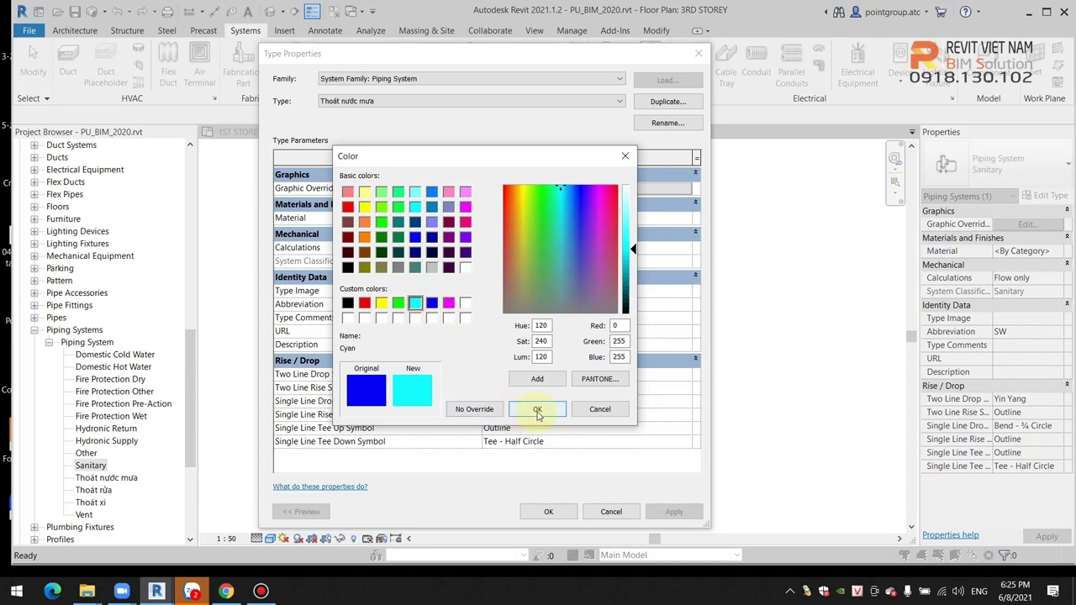
click(537, 409)
click(515, 343)
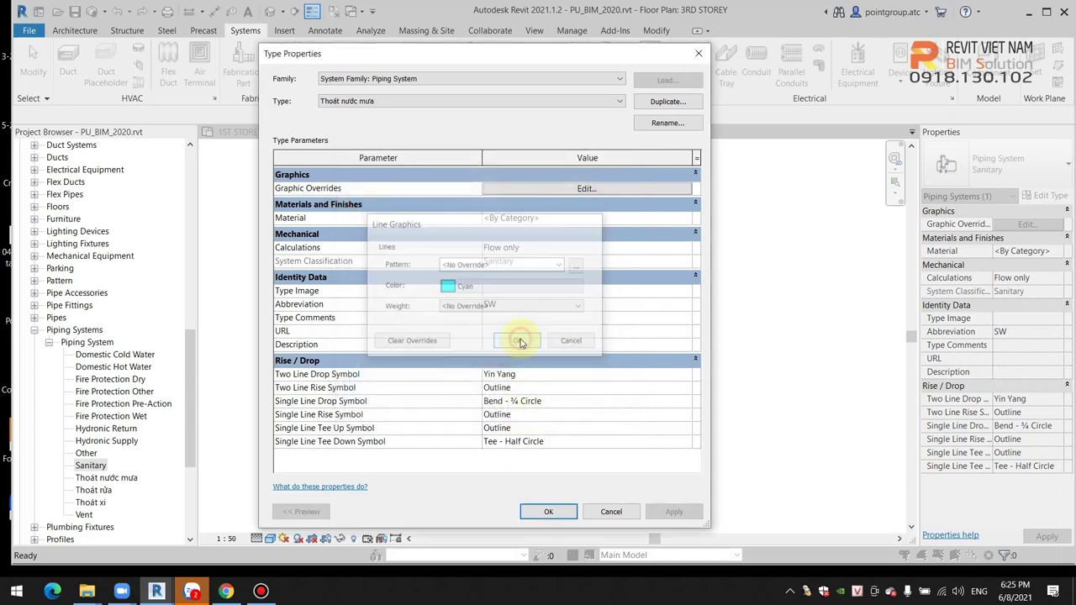
click(408, 104)
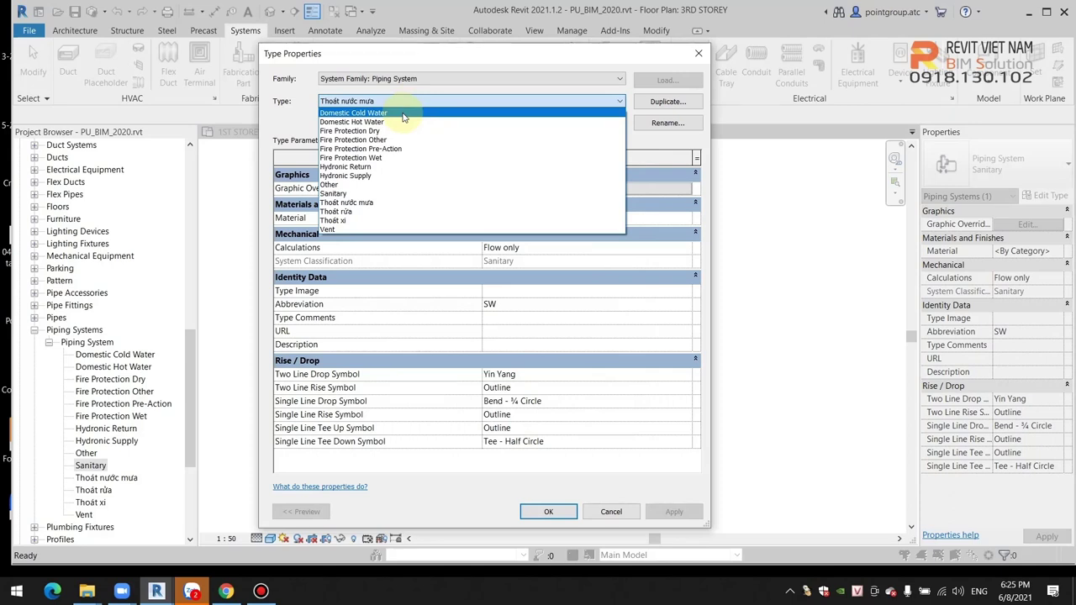
Duplicate Domestic Cold Water as a new type named Cấp nước lạnh
click(404, 115)
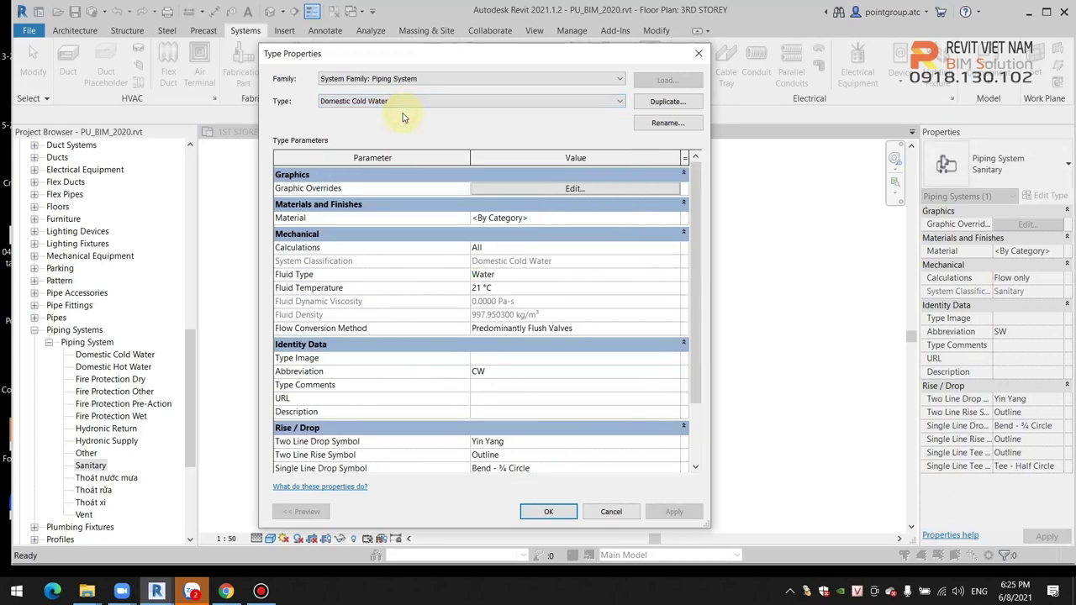
click(672, 104)
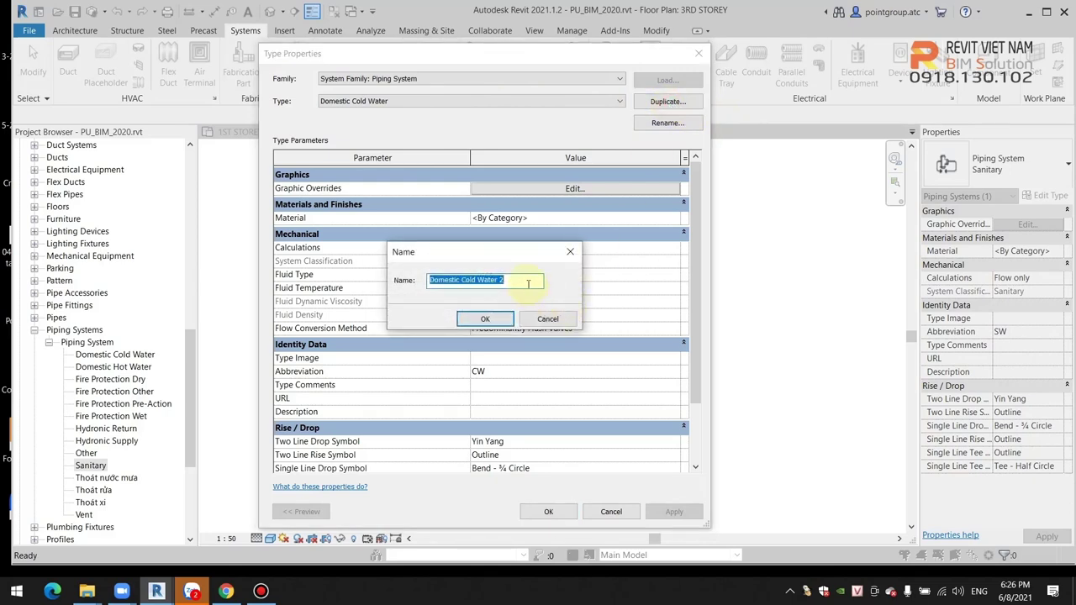
text(Cấp nước)
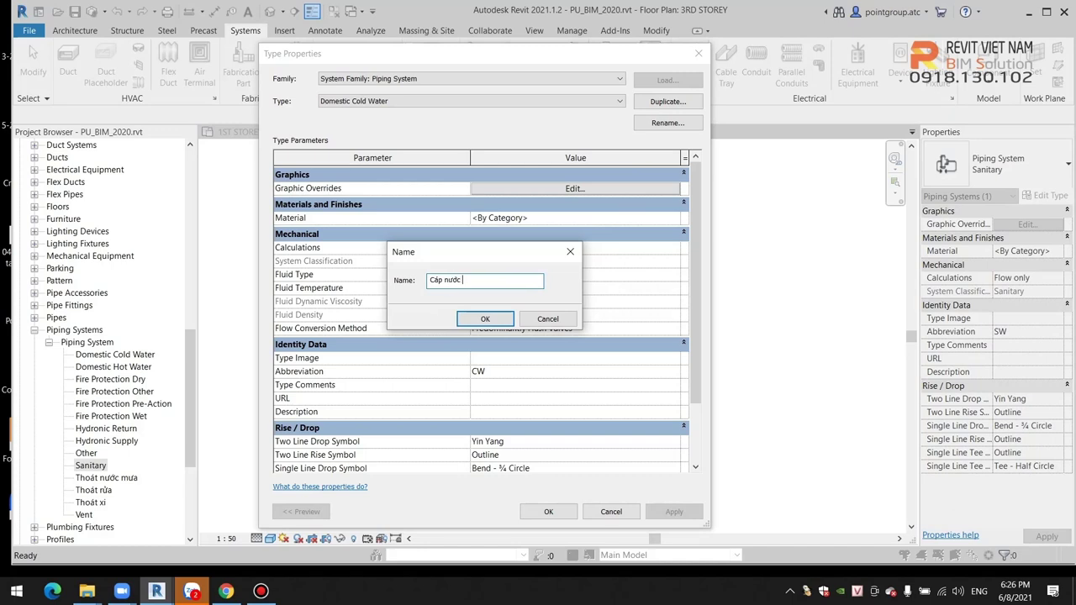
text(nhj)
click(489, 320)
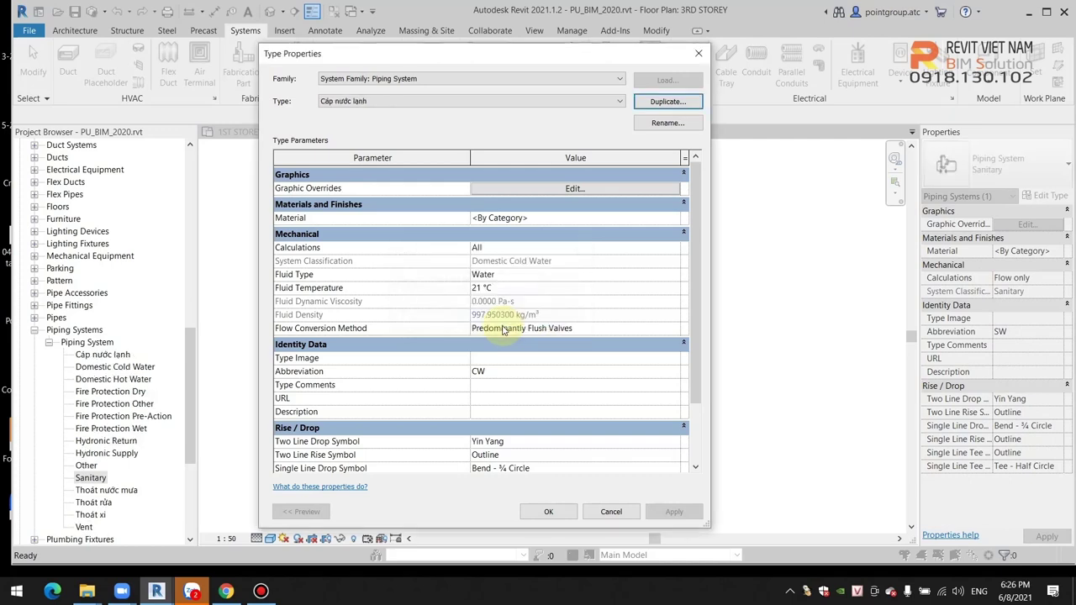
Give Cấp nước lạnh a Green line colour override
click(563, 188)
click(481, 286)
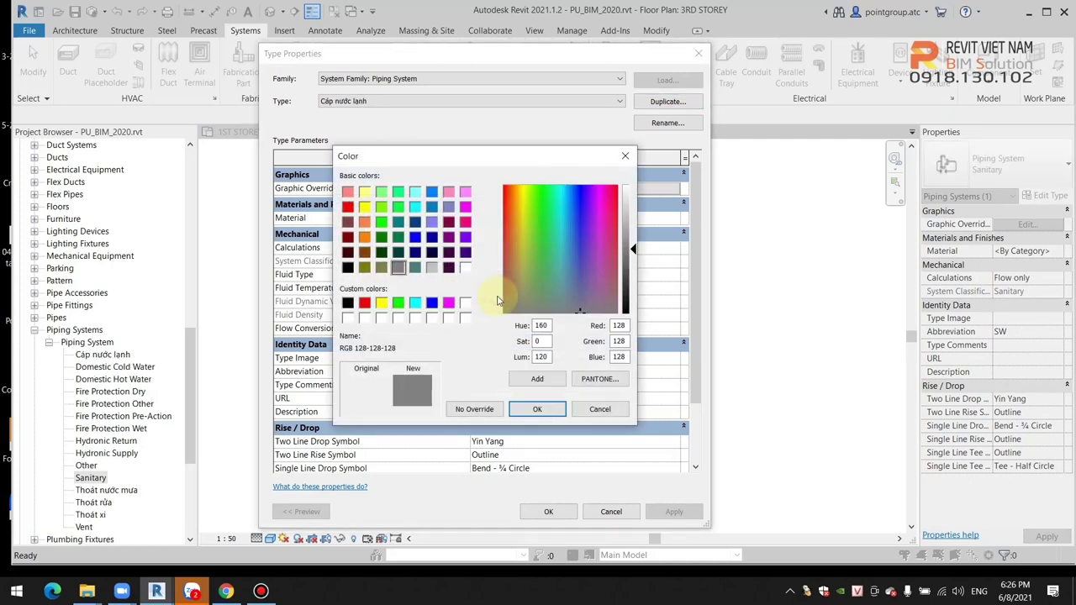
click(399, 304)
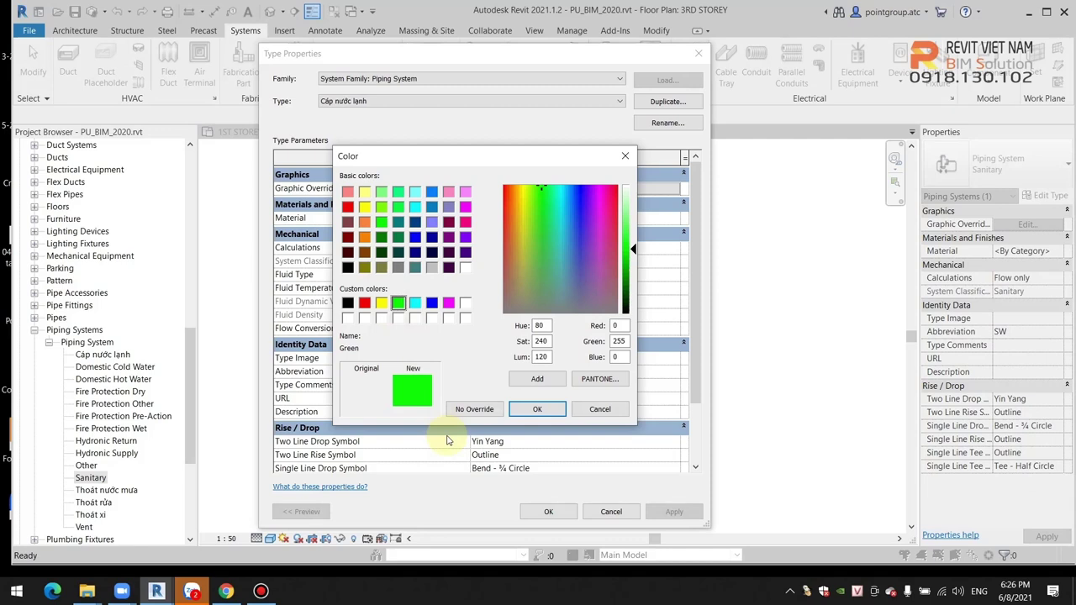
click(538, 410)
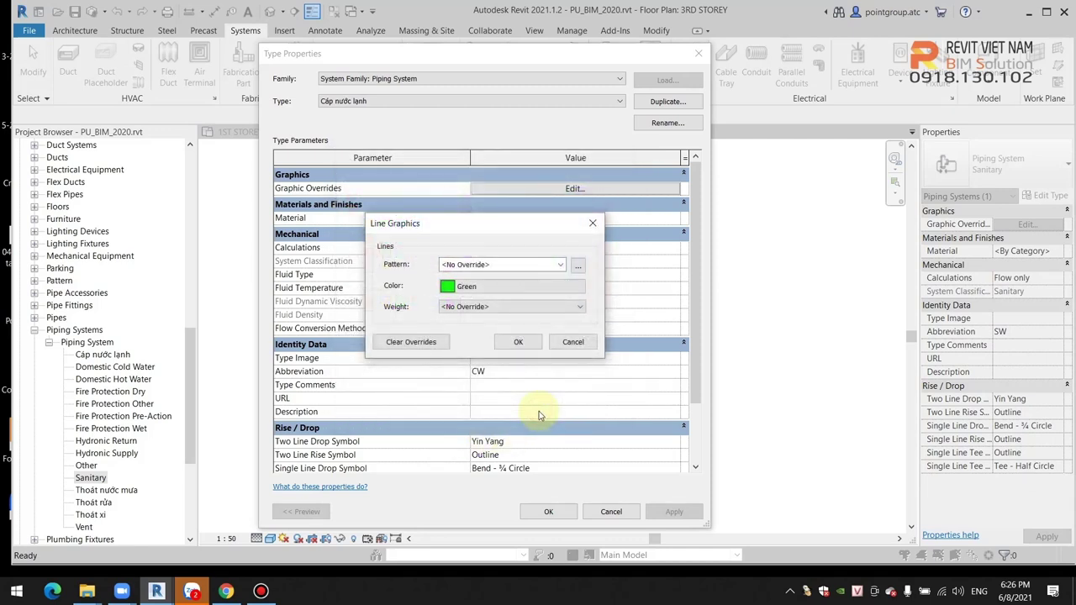
click(519, 342)
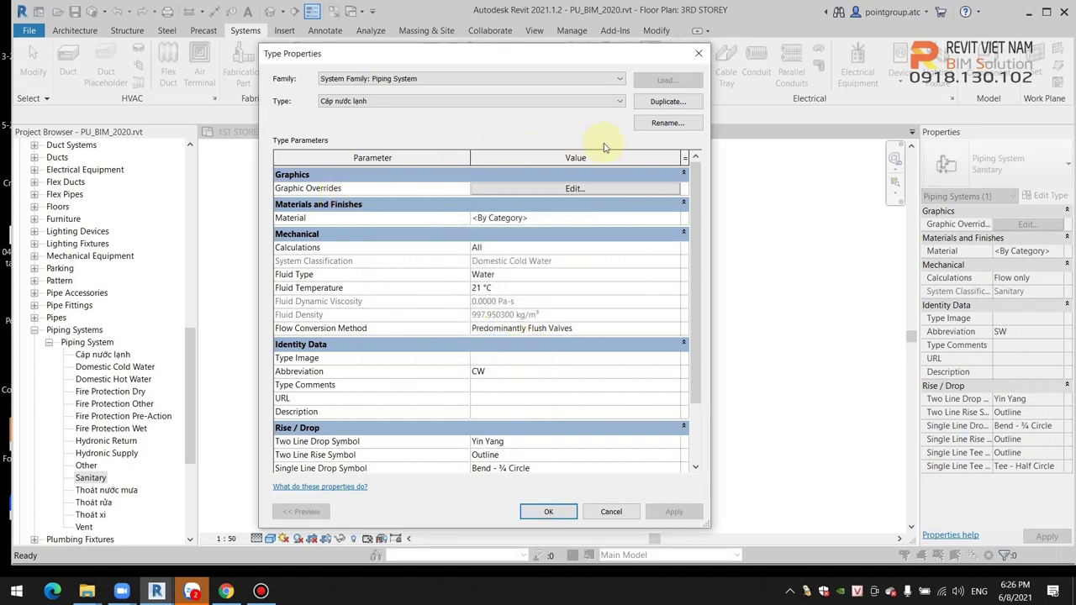
click(529, 99)
Duplicate the Domestic Hot Water piping system type as 'Cấp nước nóng'
click(420, 126)
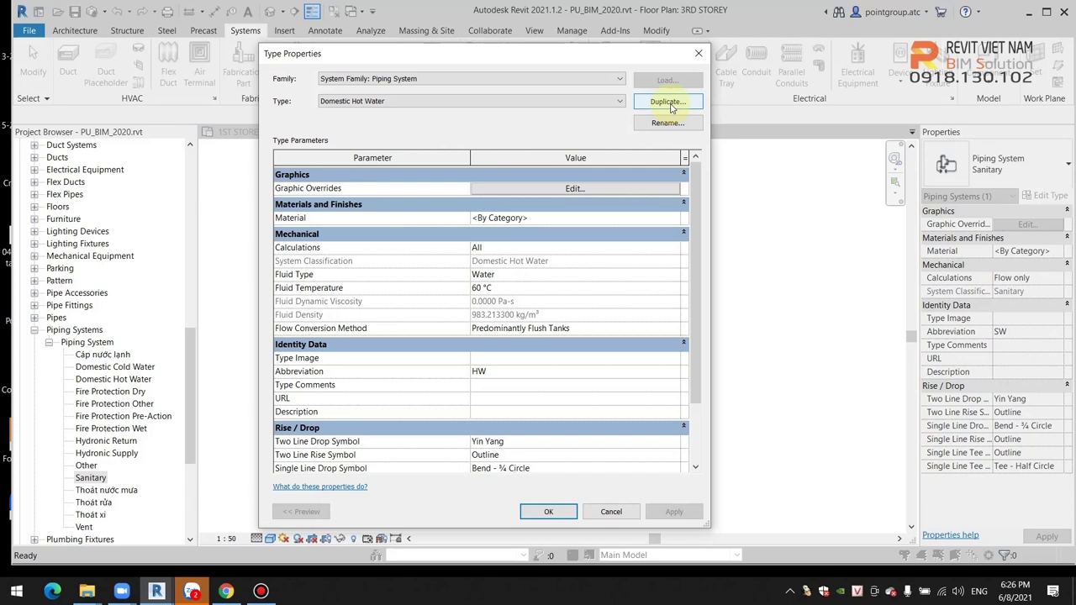
click(670, 104)
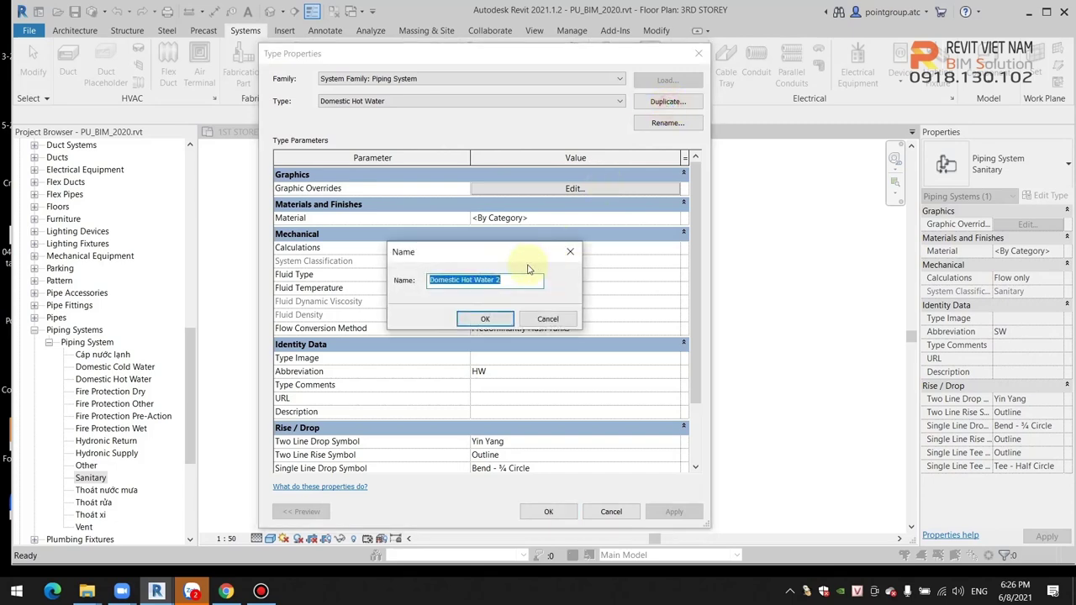
text(CA)
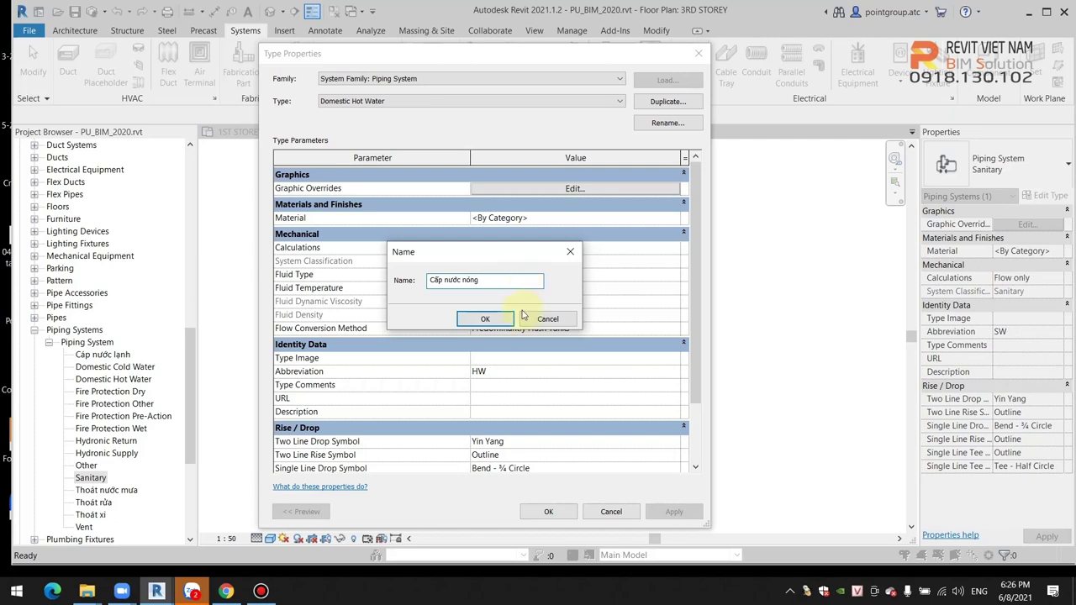
click(492, 319)
Set the Cấp nước nóng graphic override line colour to Red and confirm
click(569, 189)
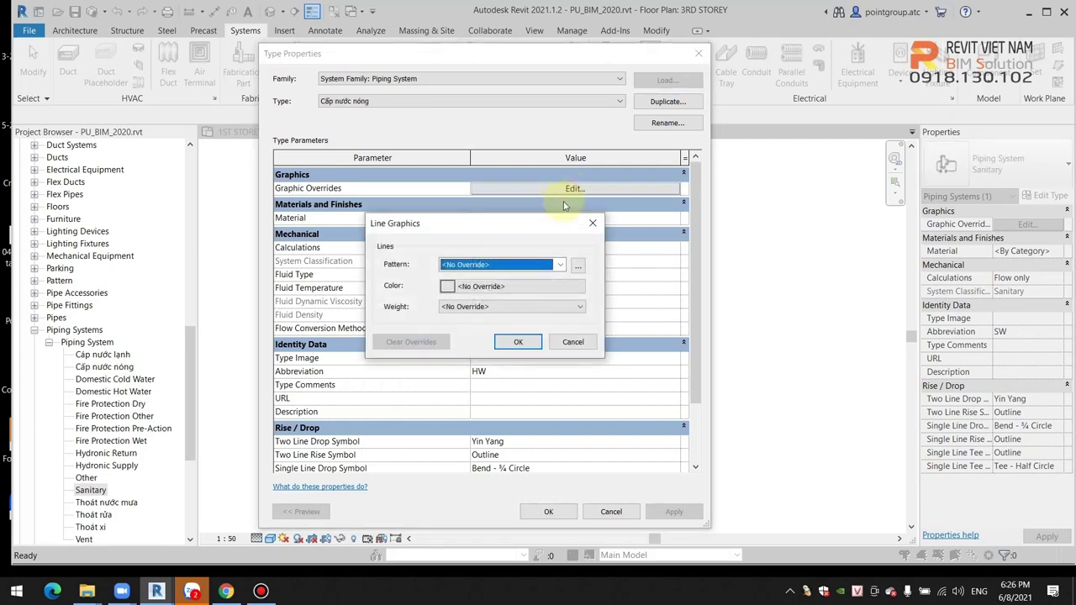
click(512, 288)
click(364, 303)
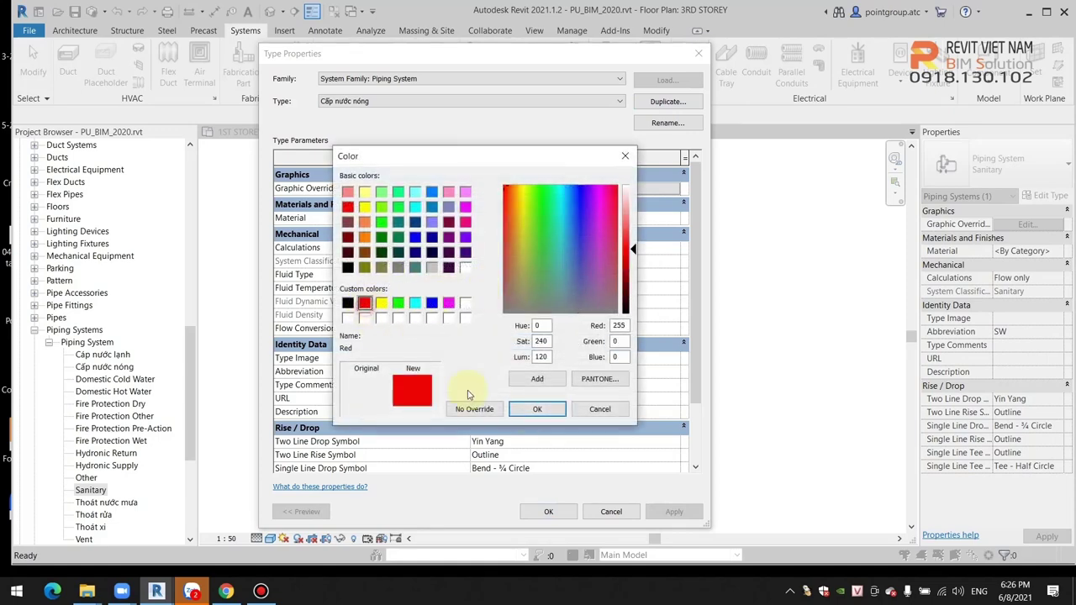
click(538, 409)
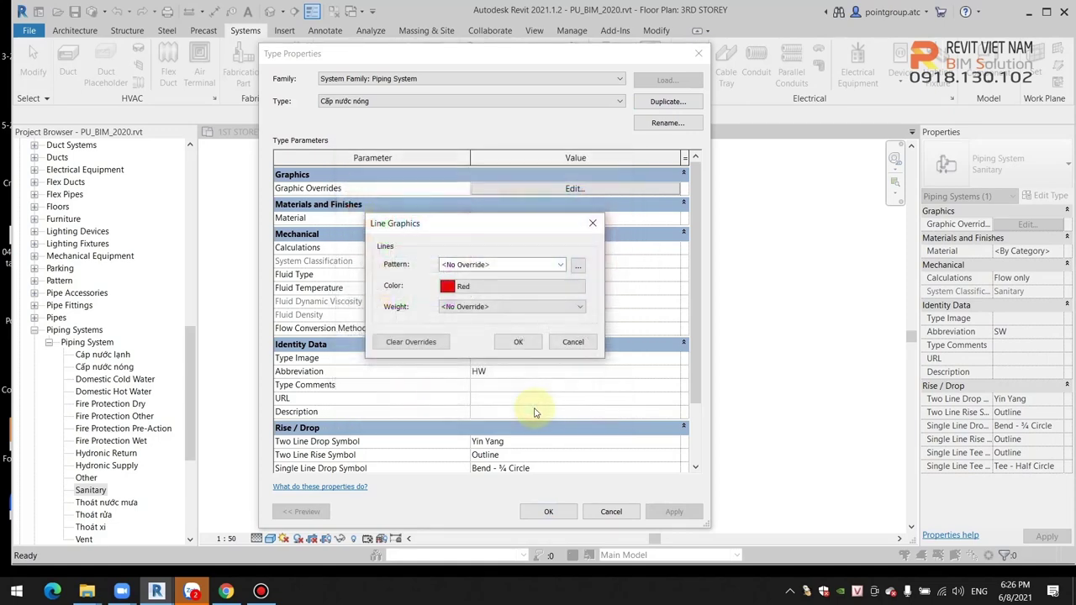
click(518, 342)
click(560, 514)
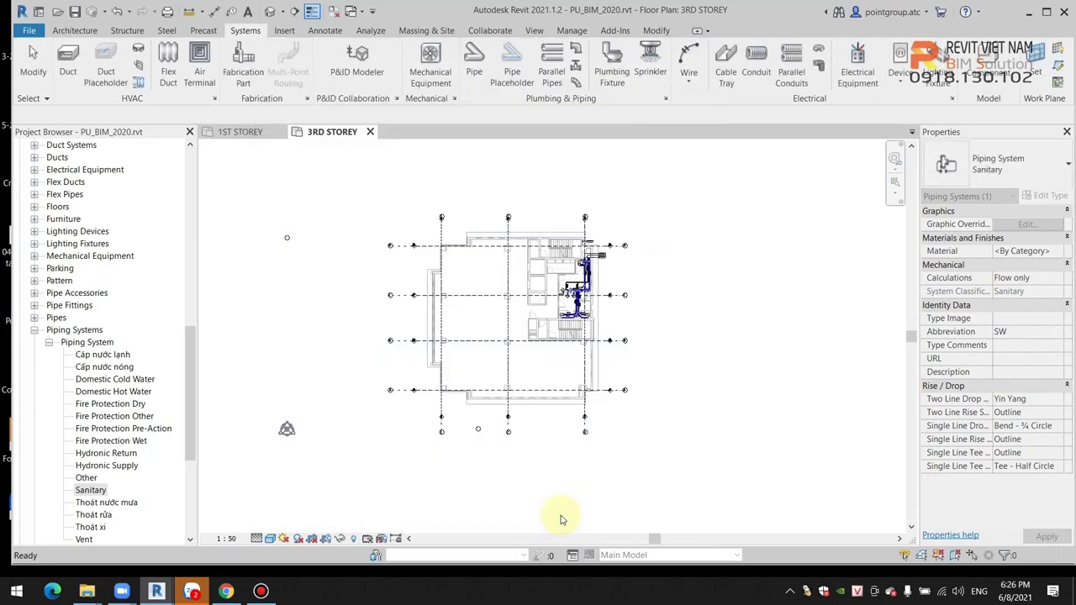
click(307, 352)
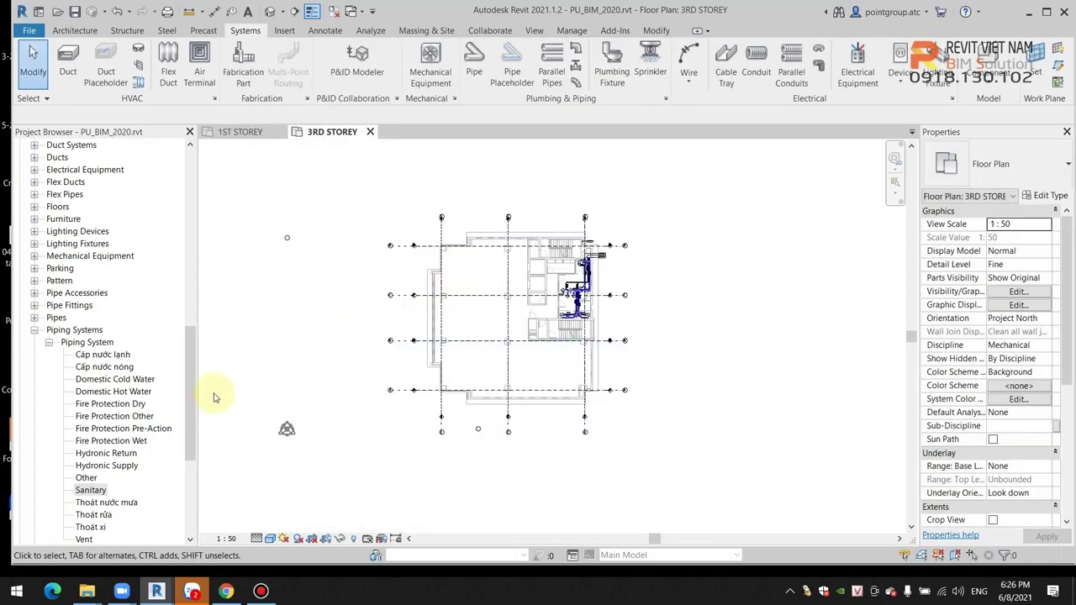
scroll(191, 438, down, 4)
scroll(37, 271, up, 3)
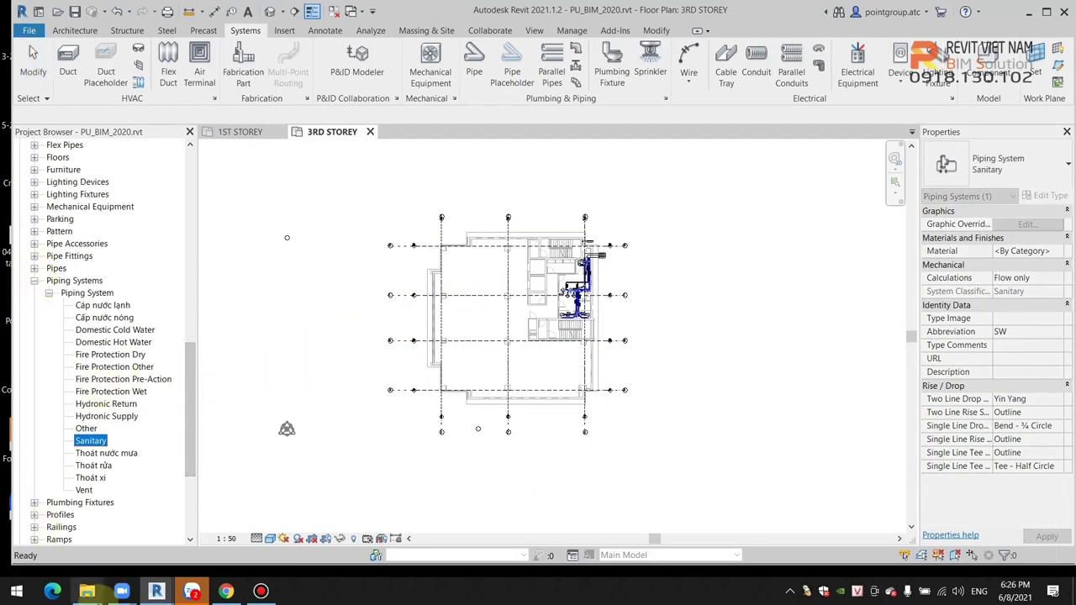